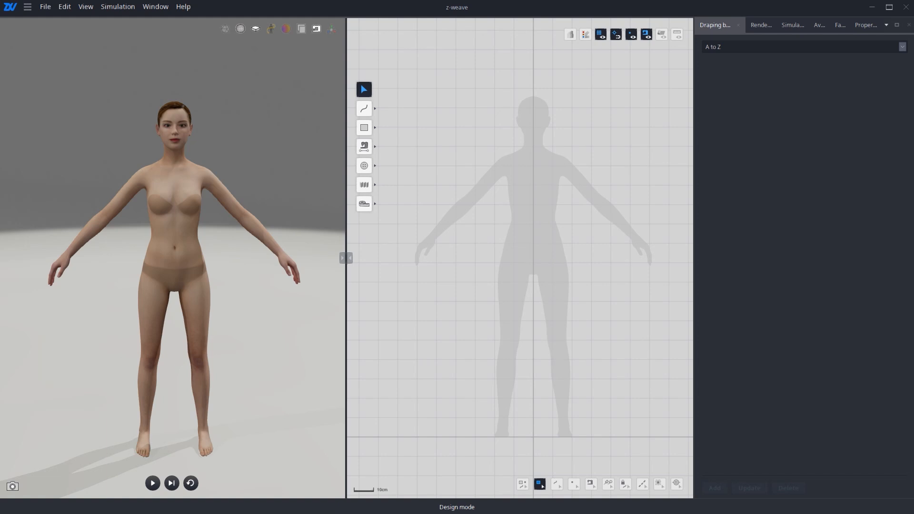
# Open the sample project file woman_shirt.zls.
pyautogui.click(192, 6)
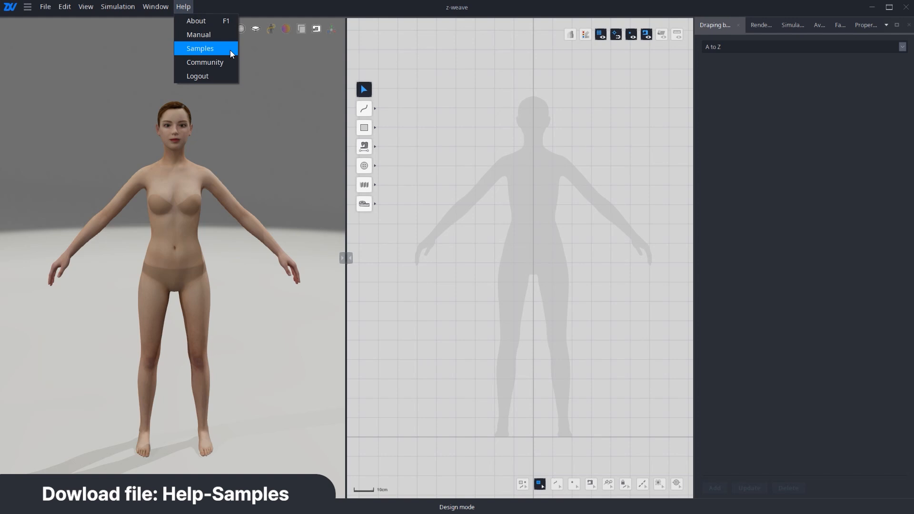
pyautogui.moveTo(38, 7)
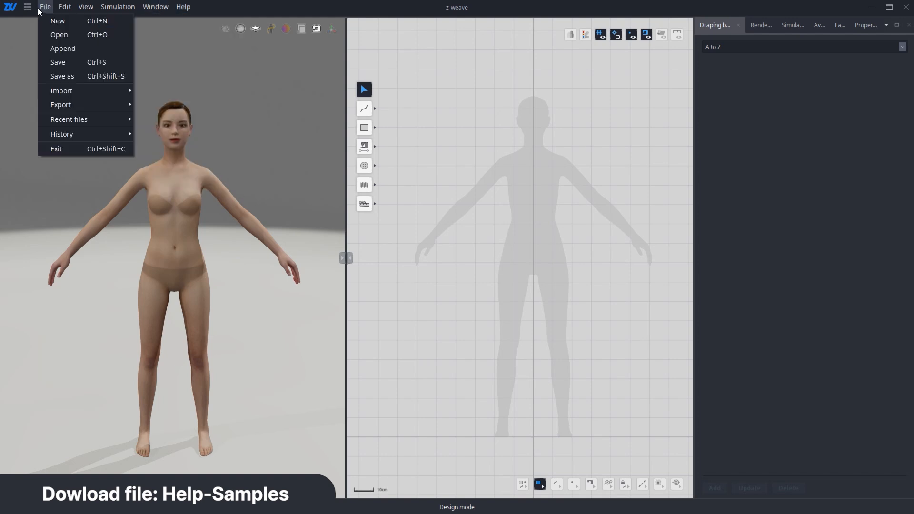
pyautogui.click(44, 32)
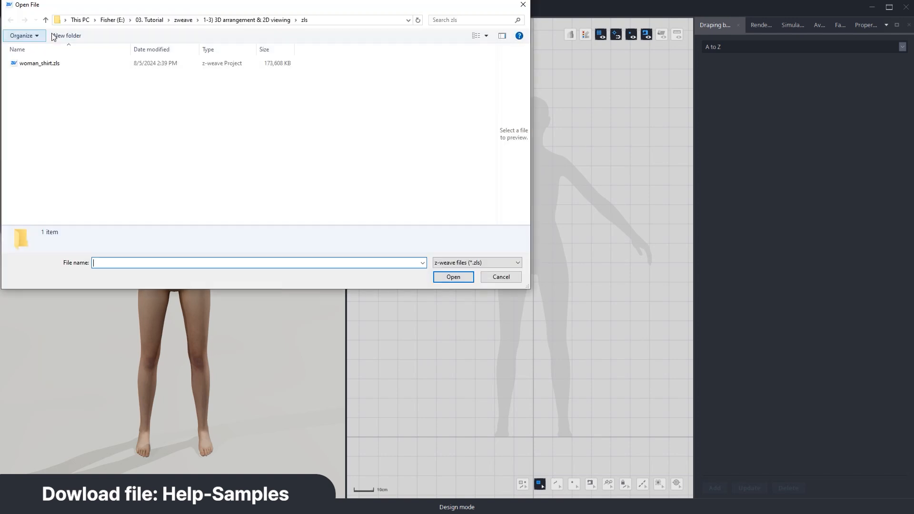
pyautogui.click(54, 65)
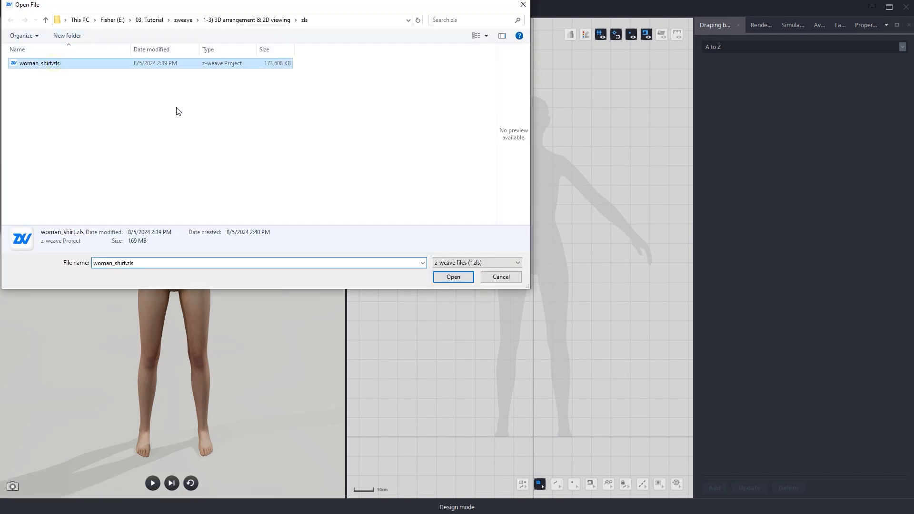
pyautogui.click(453, 277)
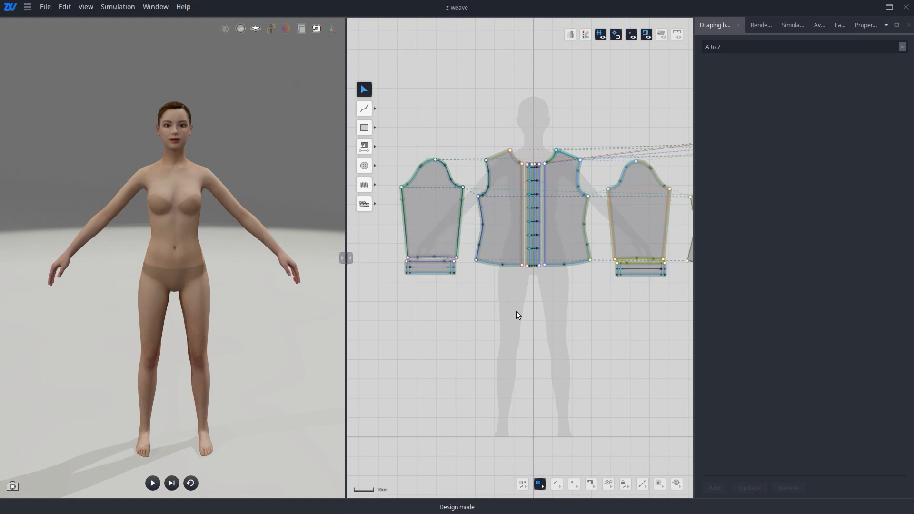
# Delete the shirt's front panel pattern that covers the avatar's right side.
pyautogui.scroll(-2, 516, 311)
pyautogui.moveTo(515, 312); pyautogui.dragTo(484, 336, button='middle')
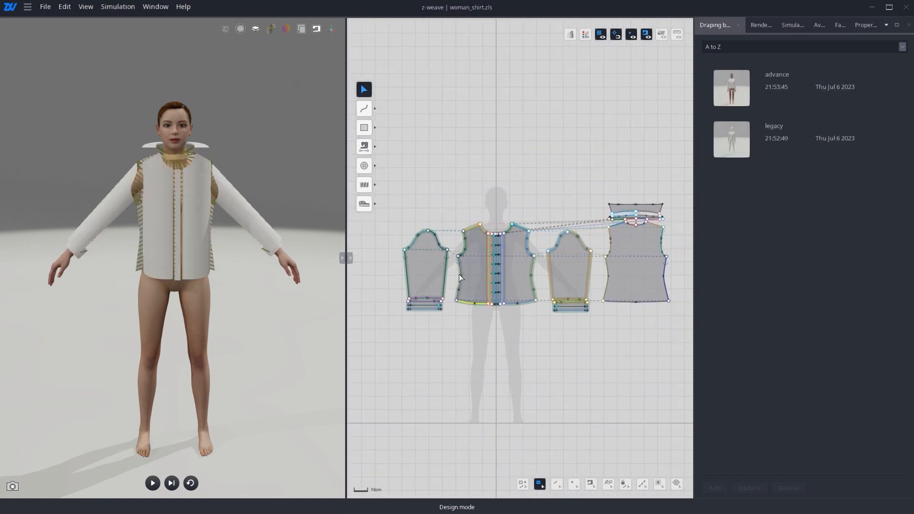
pyautogui.click(469, 266)
pyautogui.rightClick(470, 267)
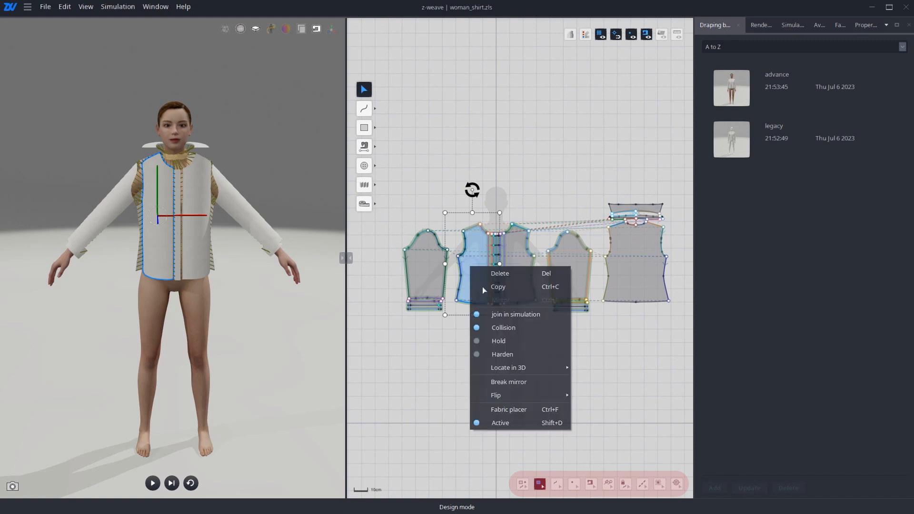
pyautogui.click(505, 271)
pyautogui.scroll(3, 471, 273)
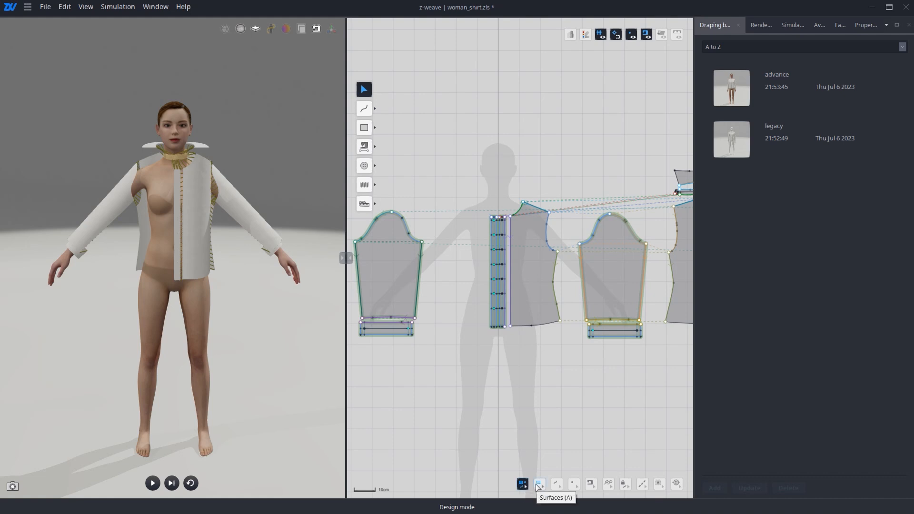
# Restrict selection to surfaces and try selecting the remaining front panel, the sleeve with its cuff, and the back panel in turn.
pyautogui.click(538, 484)
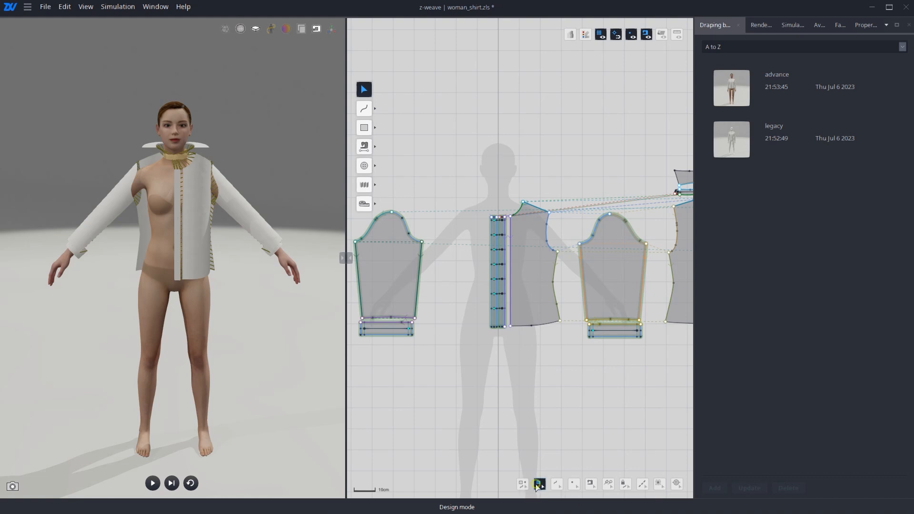
pyautogui.click(541, 258)
pyautogui.click(600, 264)
pyautogui.moveTo(571, 198); pyautogui.dragTo(681, 369)
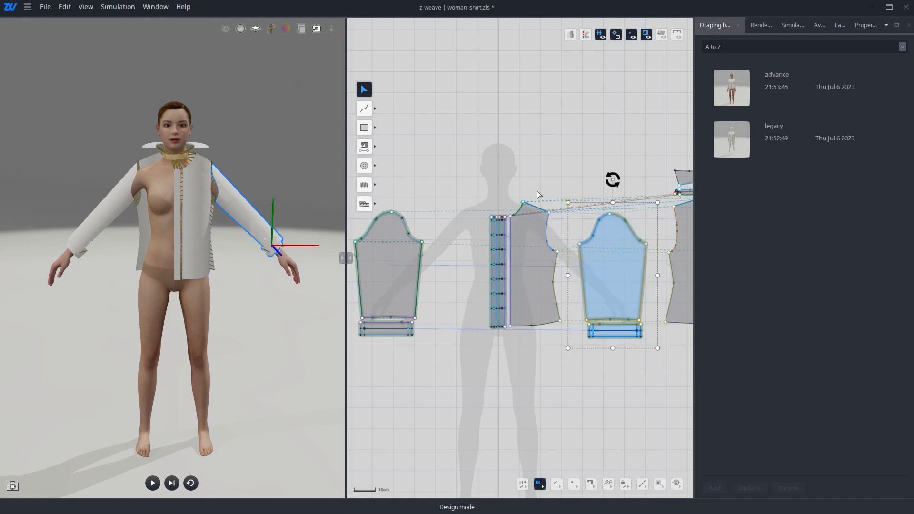
pyautogui.moveTo(494, 160); pyautogui.dragTo(593, 368)
pyautogui.moveTo(593, 367); pyautogui.dragTo(534, 372, button='middle')
pyautogui.click(630, 316)
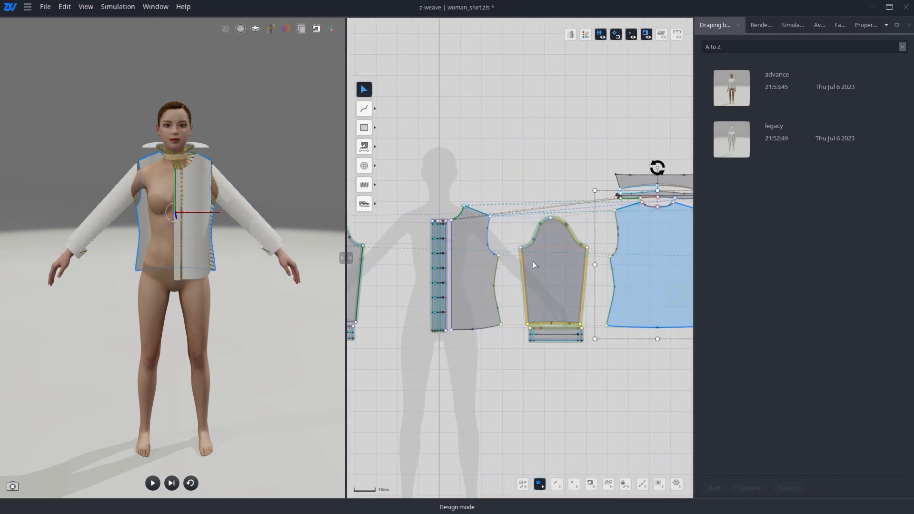
# Try moving and enlarging the remaining front panel in the 2D view, undoing each change.
pyautogui.click(475, 274)
pyautogui.moveTo(489, 284); pyautogui.dragTo(497, 275)
pyautogui.hotkey('ctrl', 'z')
pyautogui.hotkey('ctrl', 'z')
pyautogui.moveTo(477, 340); pyautogui.dragTo(535, 335, button='middle')
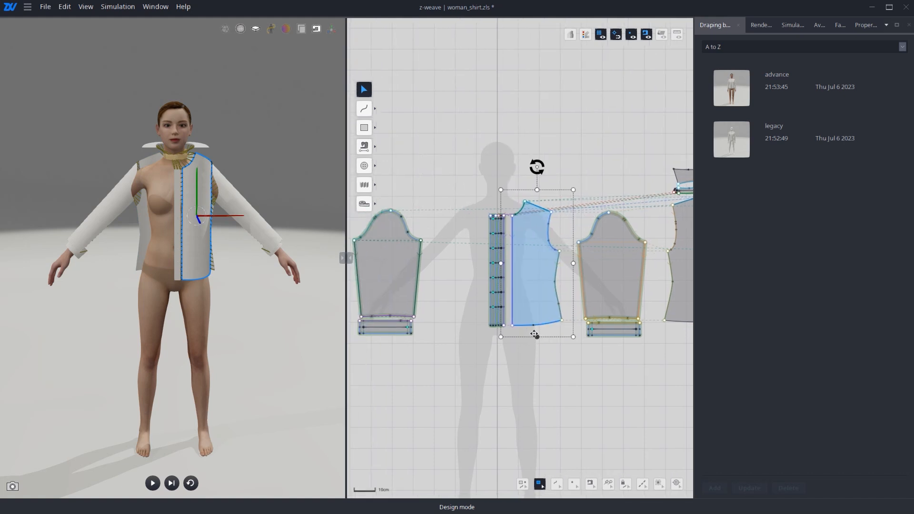
pyautogui.scroll(-1, 535, 334)
pyautogui.moveTo(569, 215); pyautogui.dragTo(590, 189)
pyautogui.hotkey('ctrl', 'z')
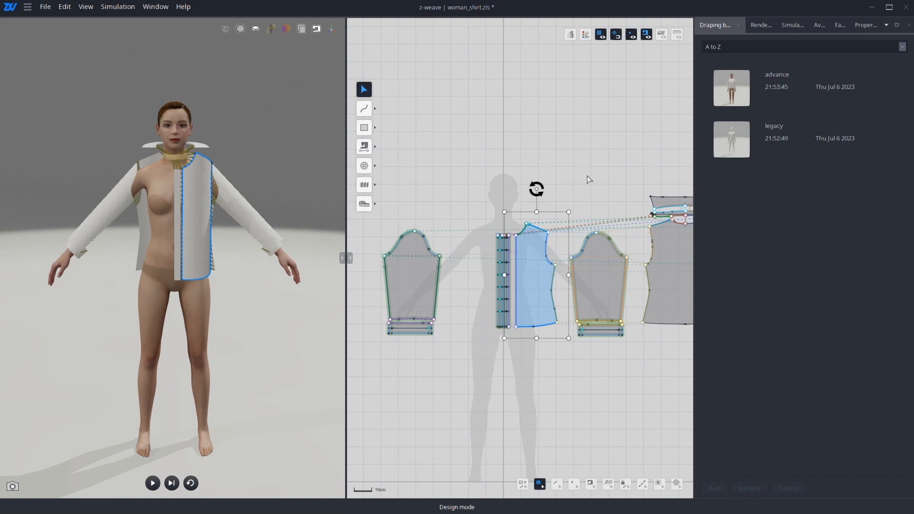
# Mirror the remaining front panel and place the copy between the placket and the opposite sleeve pattern.
pyautogui.rightClick(531, 257)
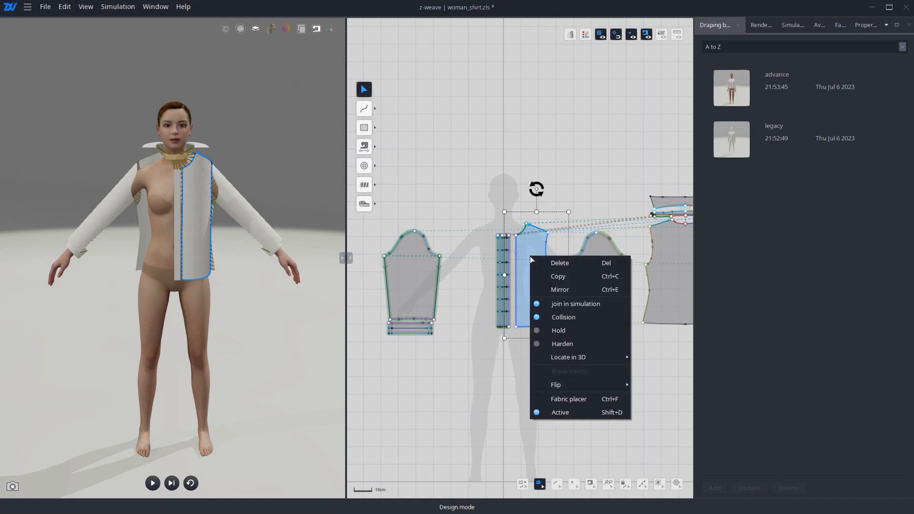
pyautogui.click(582, 290)
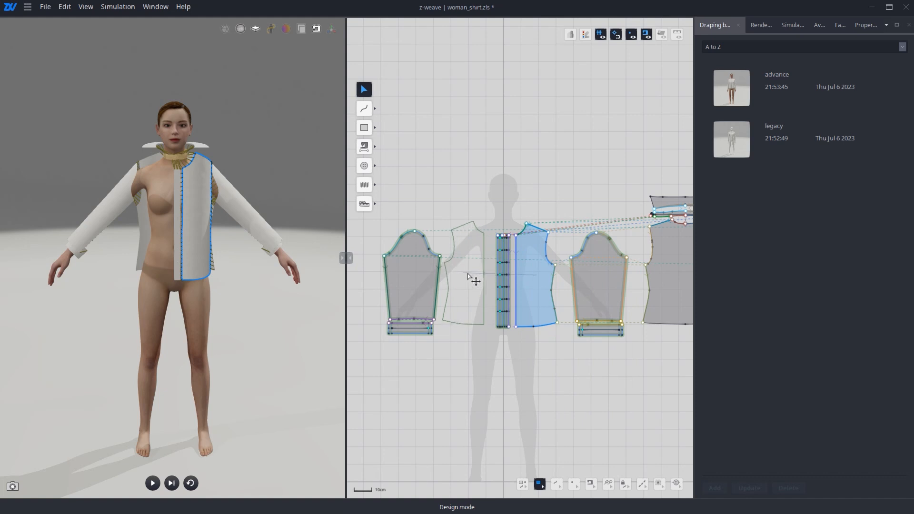
pyautogui.click(470, 276)
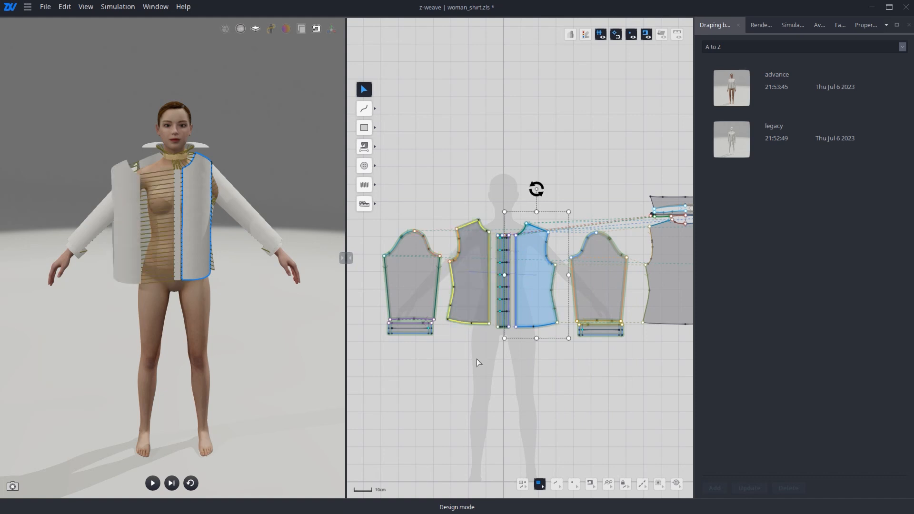
# Try widening the mirrored front panel in the 2D view and undo the change.
pyautogui.click(471, 302)
pyautogui.moveTo(435, 276); pyautogui.dragTo(424, 276)
pyautogui.hotkey('ctrl', 'z')
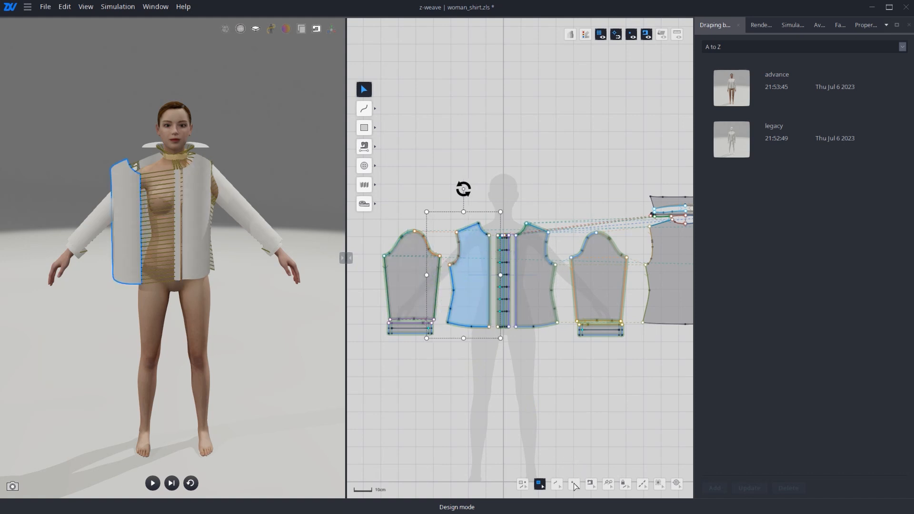
# Switch selection to points and back to surfaces, and look at the Break mirror option for the mirrored front panel.
pyautogui.click(574, 484)
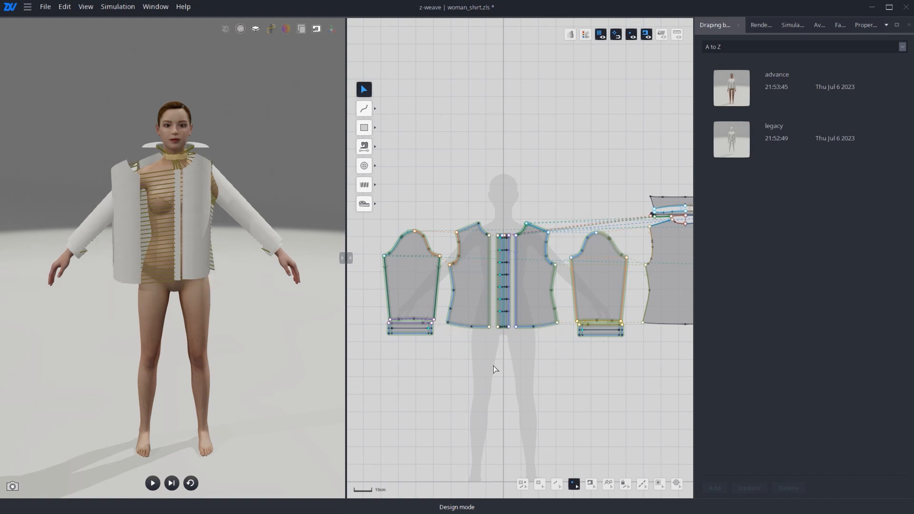
pyautogui.click(539, 483)
pyautogui.click(473, 271)
pyautogui.rightClick(472, 270)
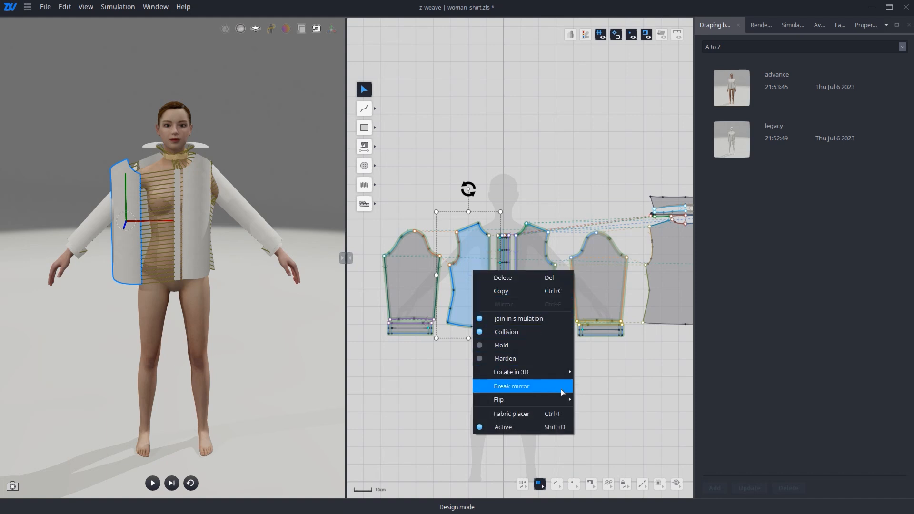
pyautogui.click(425, 381)
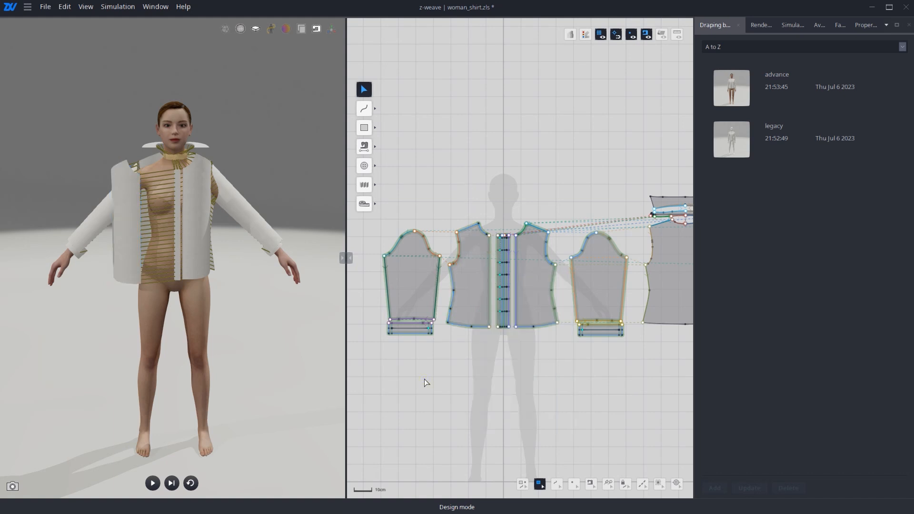
# Select the mirrored front panel on the avatar and switch its join in simulation property off and on again.
pyautogui.click(125, 198)
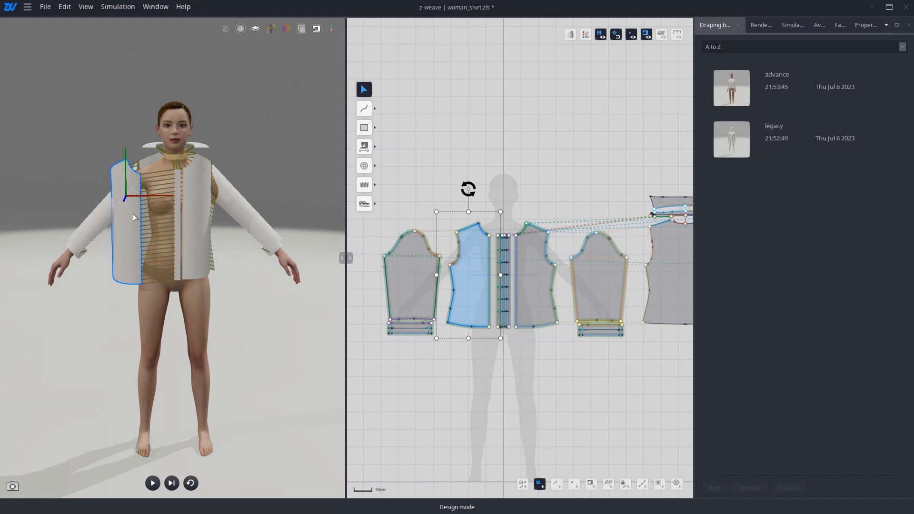
pyautogui.rightClick(133, 213)
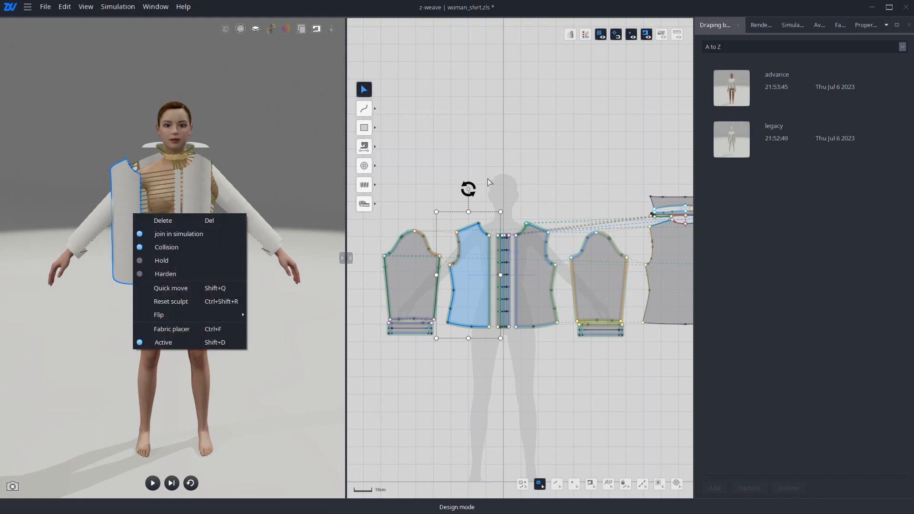
pyautogui.click(858, 25)
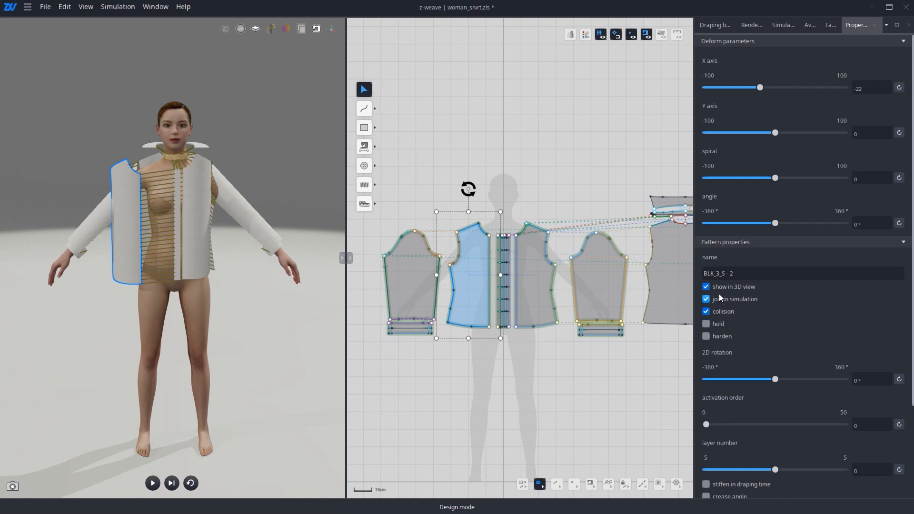
pyautogui.click(705, 302)
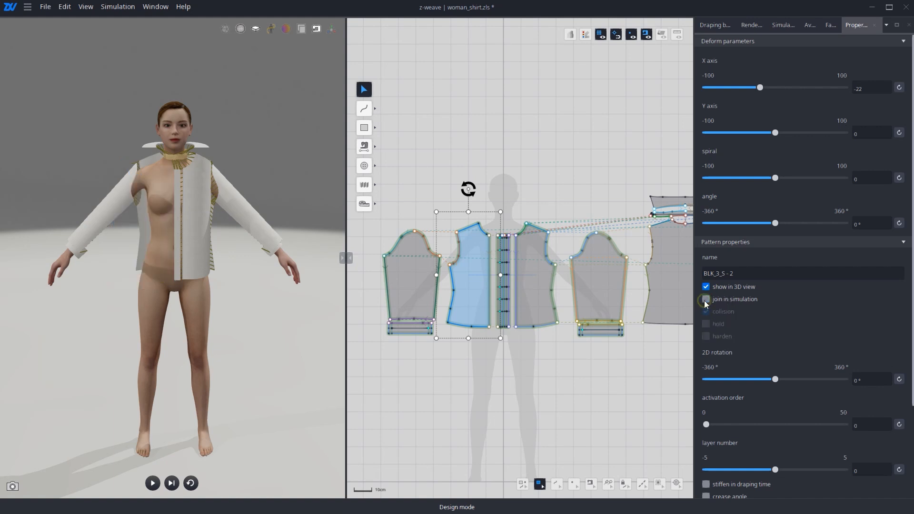
pyautogui.click(706, 302)
# Exclude the mirrored front panel from the simulation and bring it back in front of the avatar with Locate in 3D.
pyautogui.rightClick(121, 219)
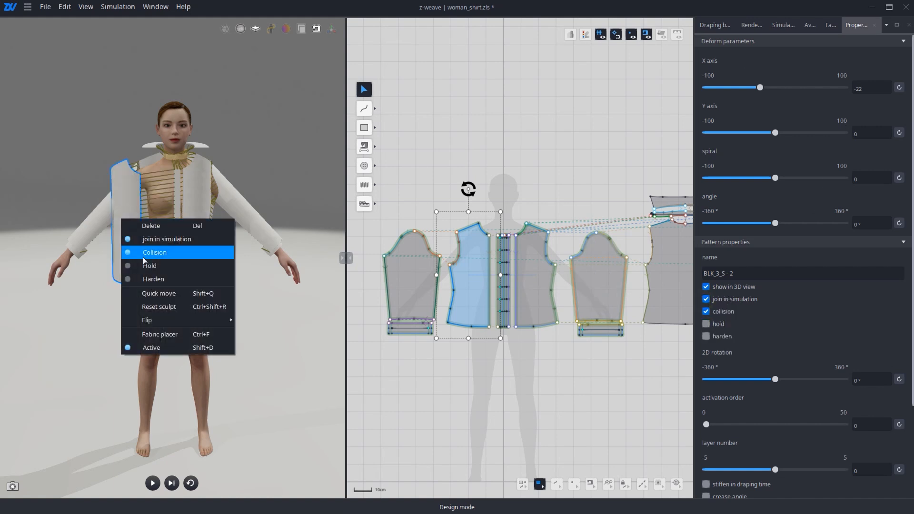
pyautogui.click(178, 239)
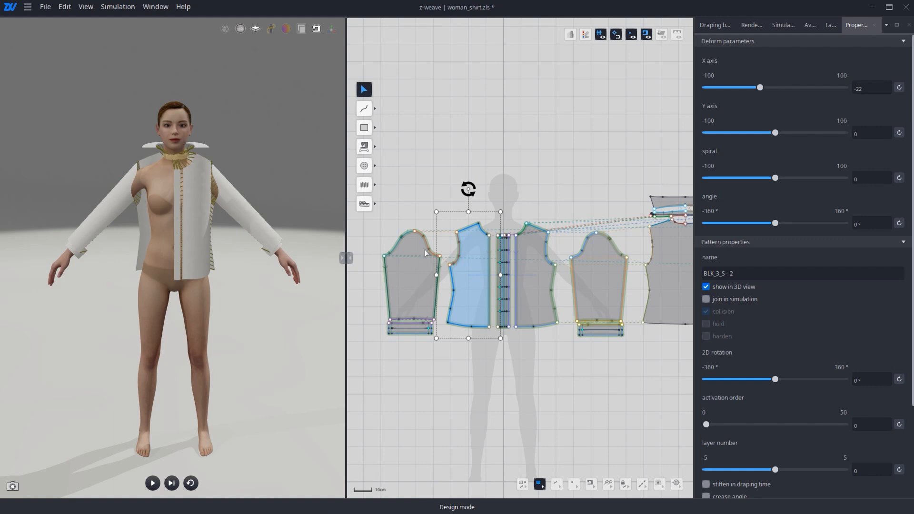
pyautogui.click(479, 259)
pyautogui.rightClick(480, 259)
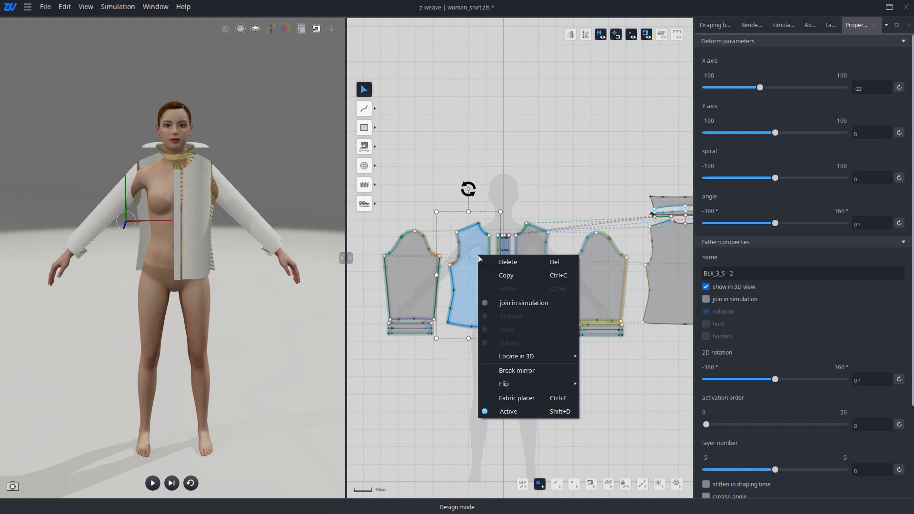
pyautogui.moveTo(541, 357)
pyautogui.click(590, 360)
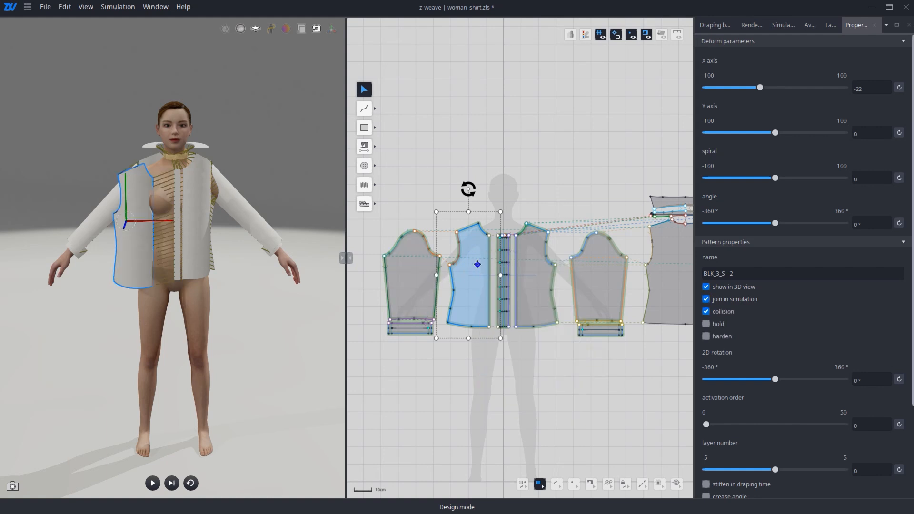
# Relocate the mirrored front panel in 3D to a position behind the avatar.
pyautogui.rightClick(478, 264)
pyautogui.moveTo(570, 368)
pyautogui.click(592, 376)
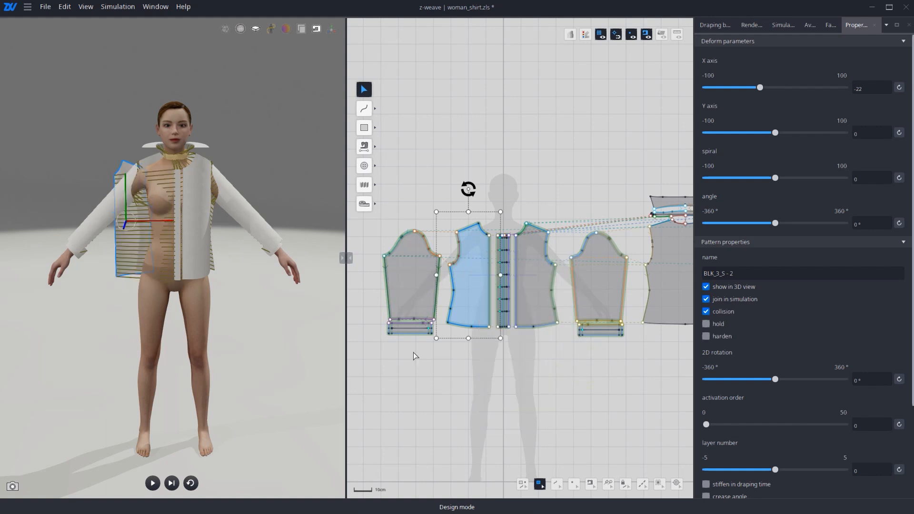
# Use Locate in 3D to return the mirrored front panel to the front of the avatar.
pyautogui.moveTo(125, 263); pyautogui.dragTo(69, 309, button='right')
pyautogui.click(494, 266)
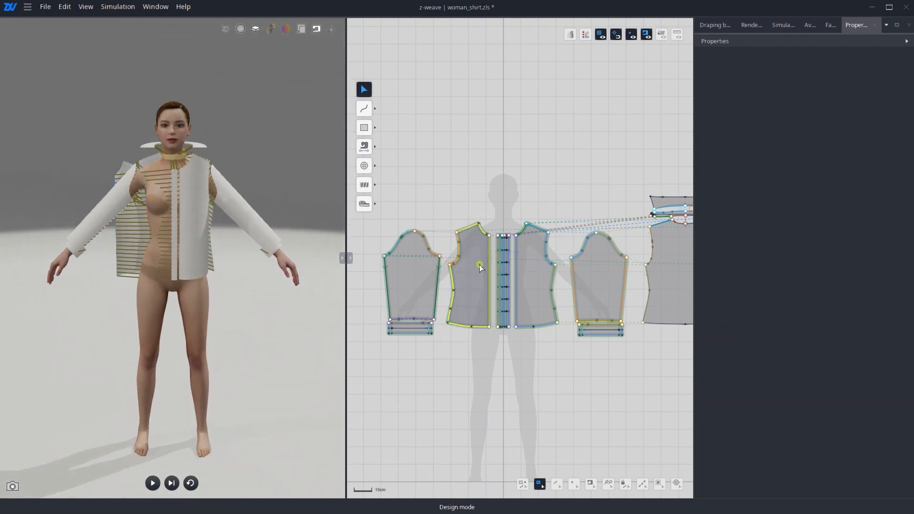
pyautogui.rightClick(478, 264)
pyautogui.click(591, 367)
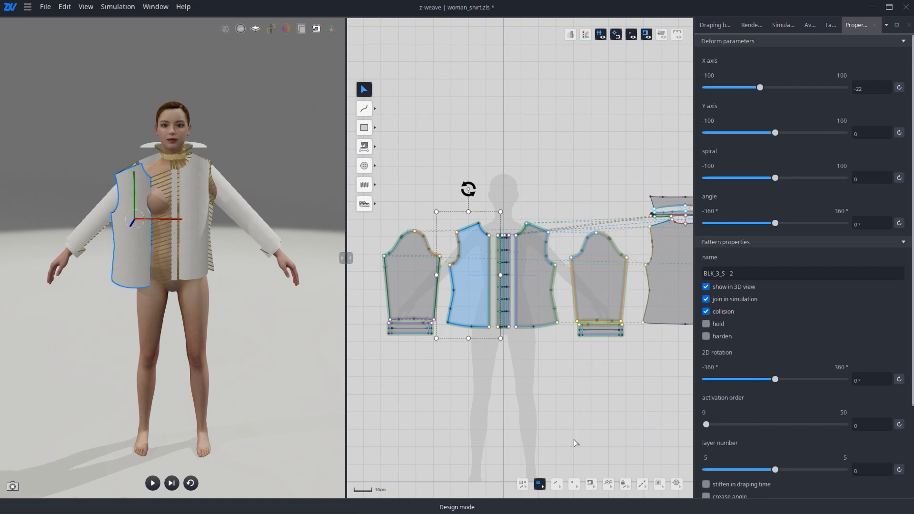
# Restrict selection to lines, try raising the mirrored front panel's shoulder line, and undo the move.
pyautogui.click(556, 483)
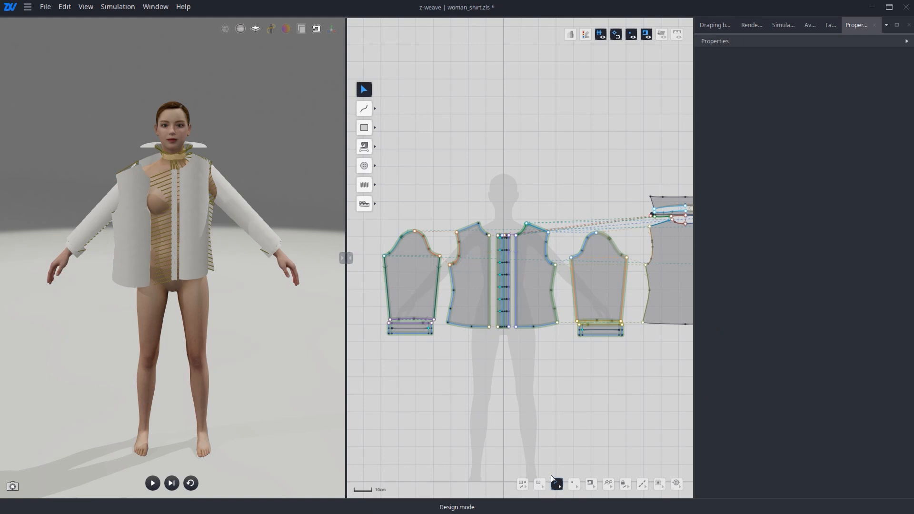
pyautogui.scroll(2, 473, 224)
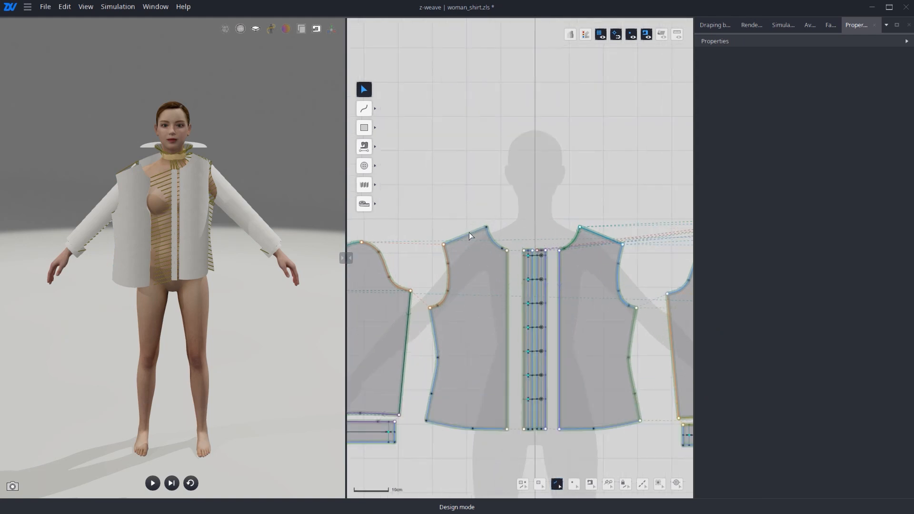
pyautogui.moveTo(477, 234); pyautogui.dragTo(475, 208)
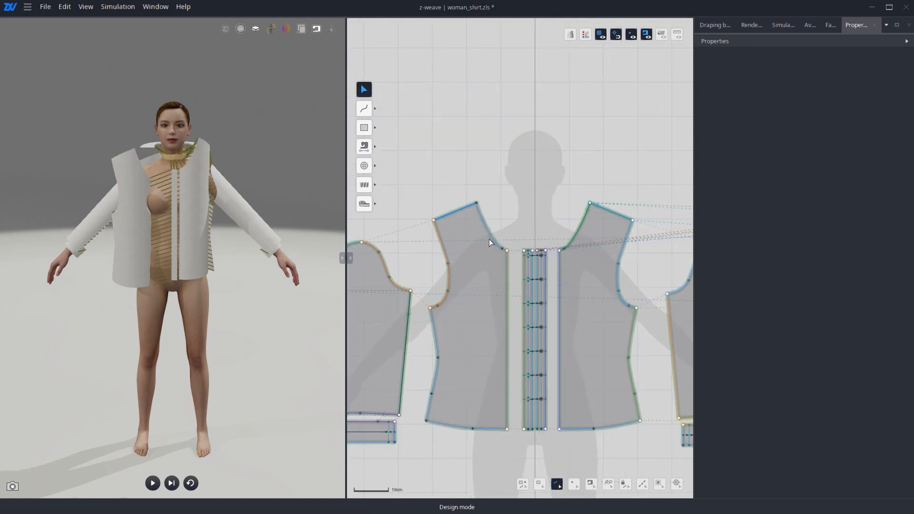
pyautogui.hotkey('ctrl', 'z')
# Divide the mirrored front panel's shoulder line into two curves, setting Line 2 at the neck end to 5 cm.
pyautogui.rightClick(467, 238)
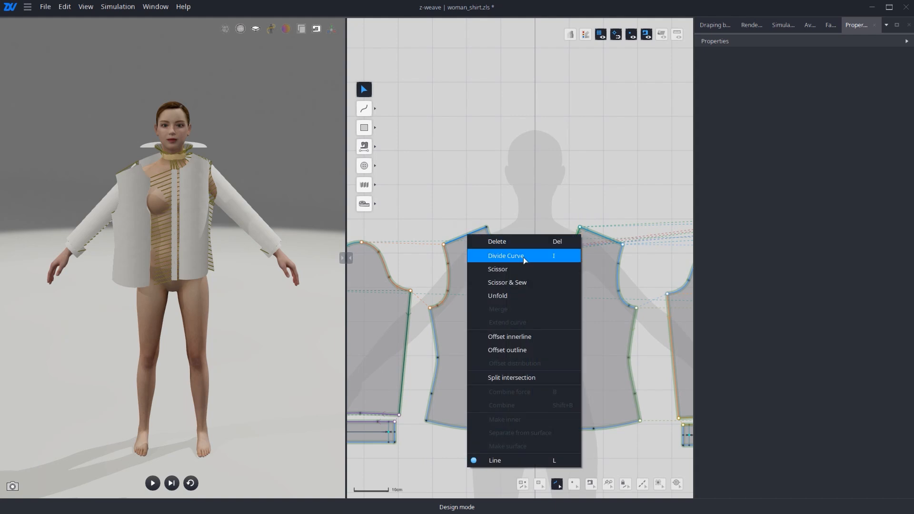
pyautogui.click(523, 257)
pyautogui.click(470, 232)
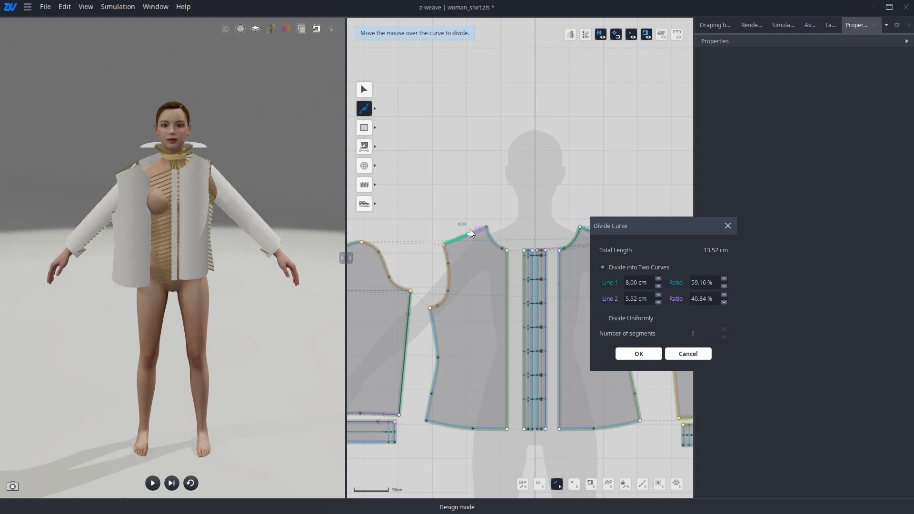
pyautogui.click(651, 283)
pyautogui.doubleClick(632, 295)
pyautogui.write('5')
pyautogui.click(638, 351)
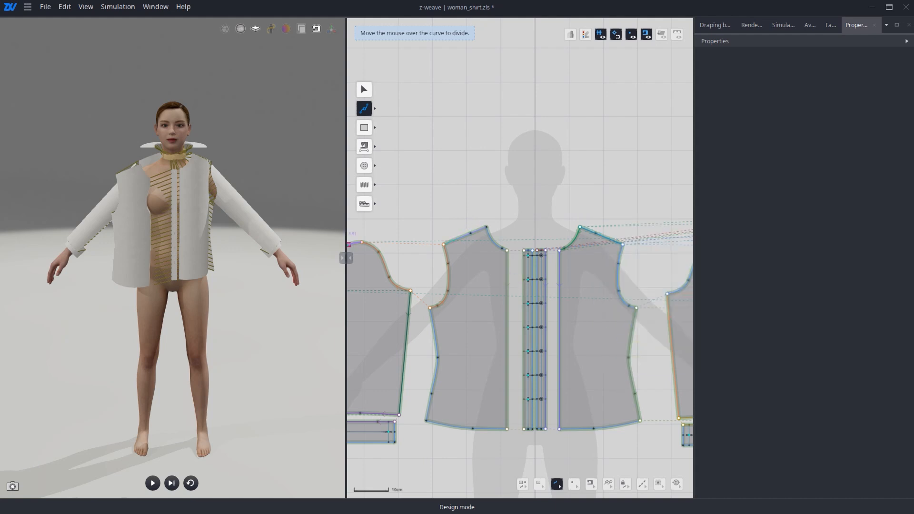
# Divide the shoulder segment next to the armhole uniformly into two segments.
pyautogui.click(456, 239)
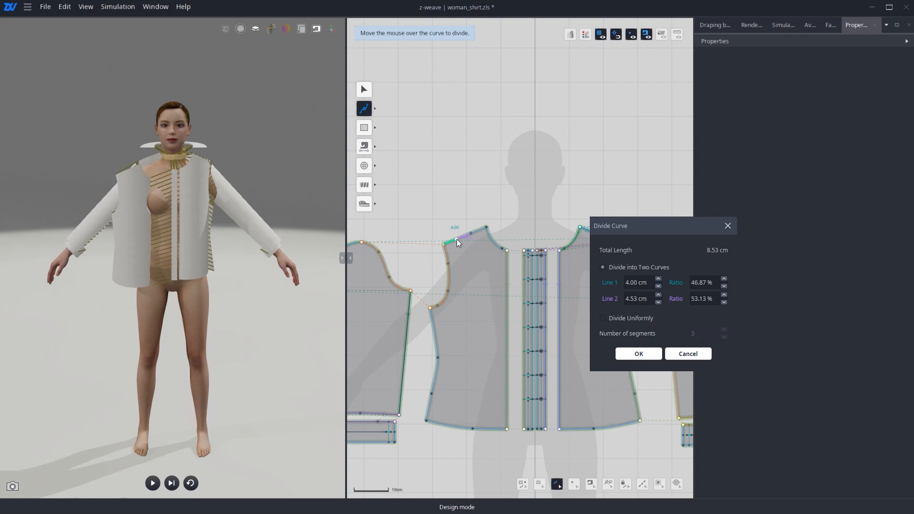
pyautogui.click(618, 318)
pyautogui.click(717, 335)
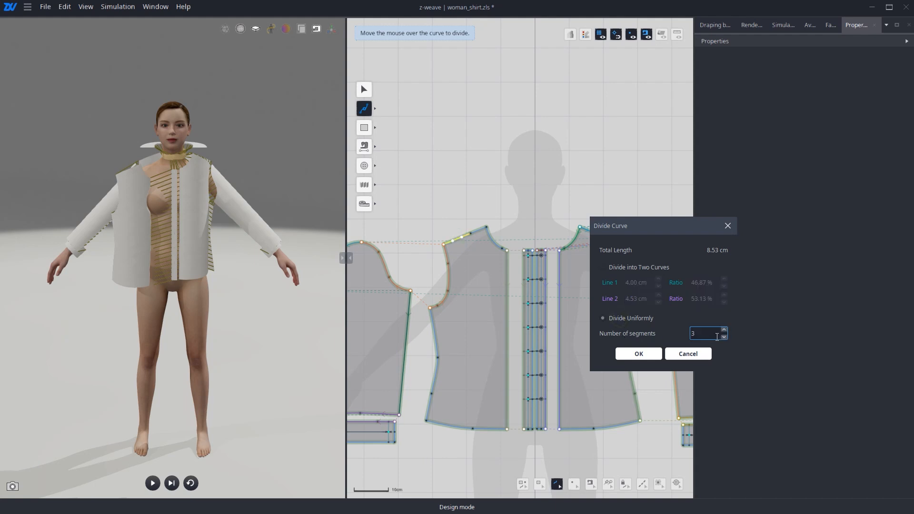
pyautogui.click(646, 356)
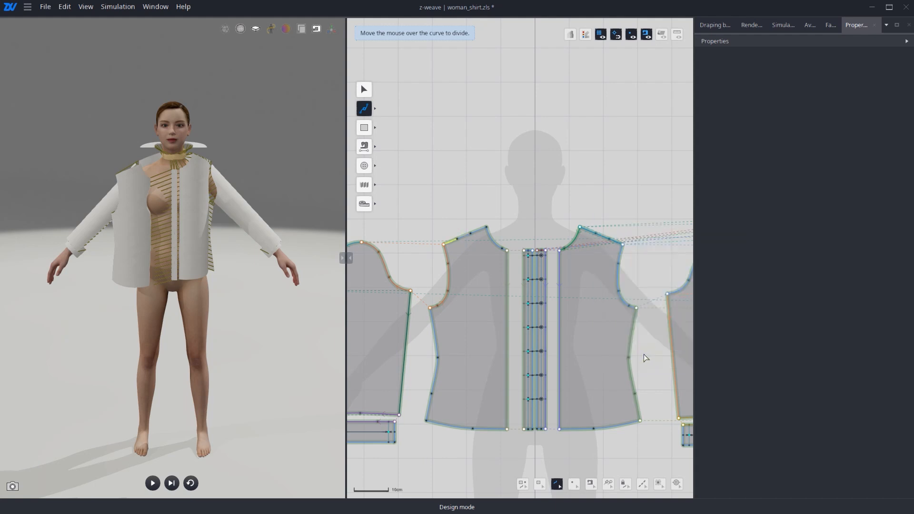
# Start an inner-line offset of the middle shoulder segment with a distance of 5.00.
pyautogui.click(453, 246)
pyautogui.click(362, 88)
pyautogui.scroll(3, 461, 195)
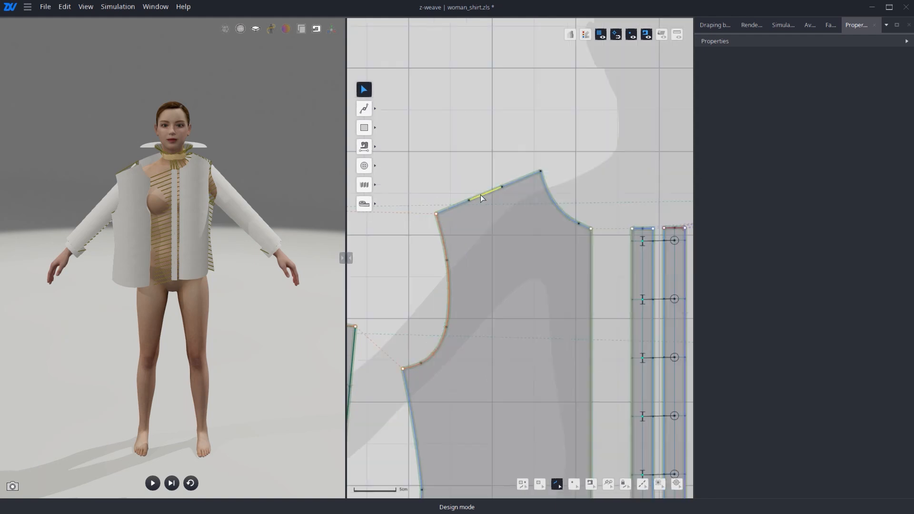
pyautogui.rightClick(481, 195)
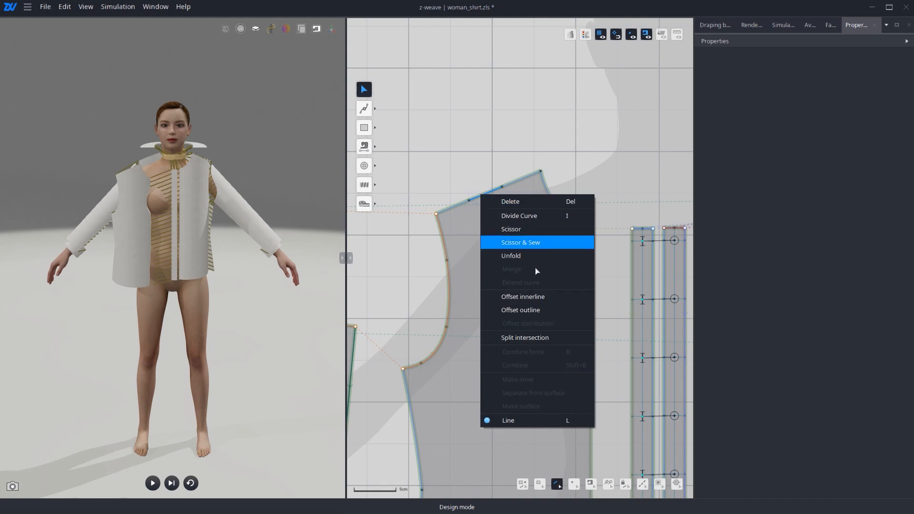
pyautogui.click(552, 296)
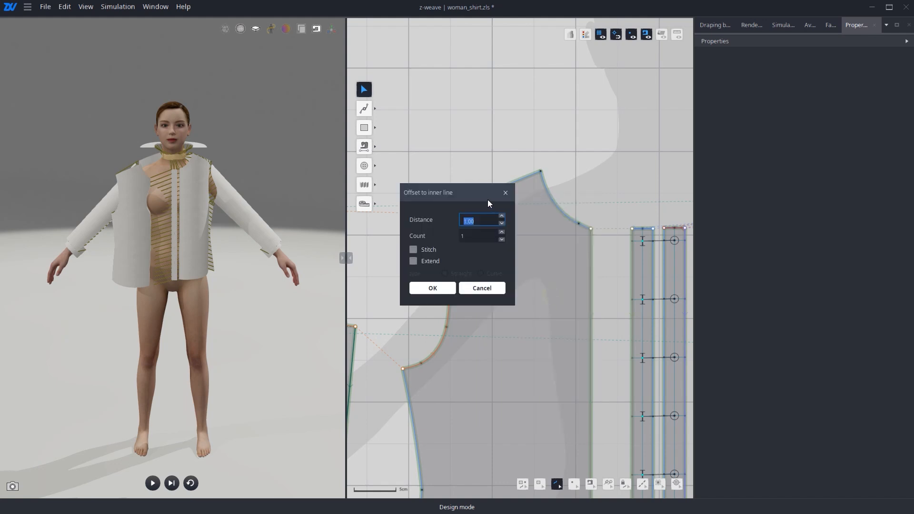
pyautogui.moveTo(487, 199); pyautogui.dragTo(353, 199)
pyautogui.click(367, 216)
pyautogui.click(366, 216)
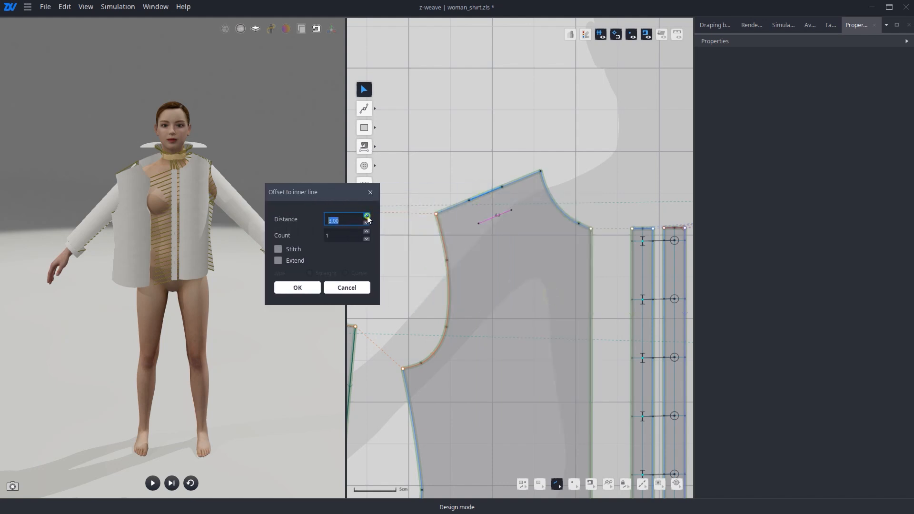
pyautogui.click(366, 216)
pyautogui.click(366, 216)
# Preview the inner-line offset with a count of 5, and return the count to 1.
pyautogui.click(366, 232)
pyautogui.click(366, 232)
pyautogui.click(366, 232)
pyautogui.click(367, 232)
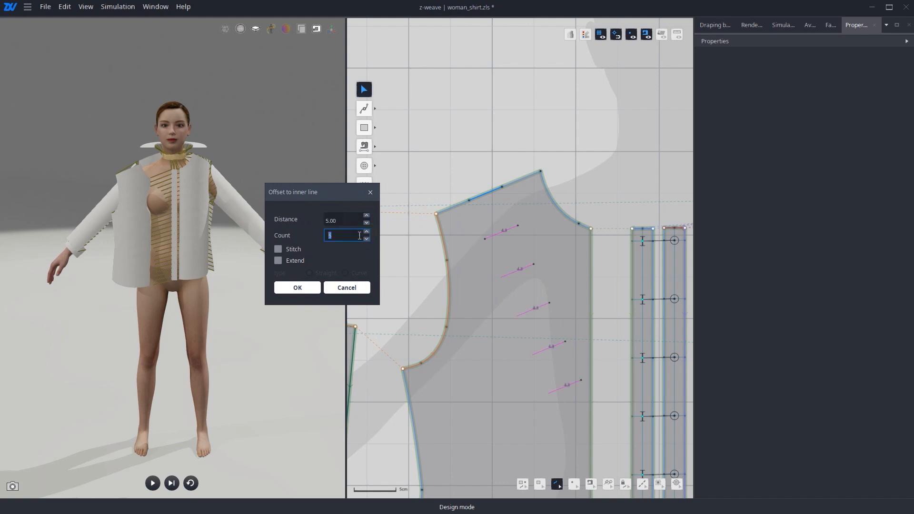
pyautogui.write('1')
# Enable Extend with the Straight type for the offset line and create it across the front panel.
pyautogui.click(296, 260)
pyautogui.click(296, 261)
pyautogui.click(295, 260)
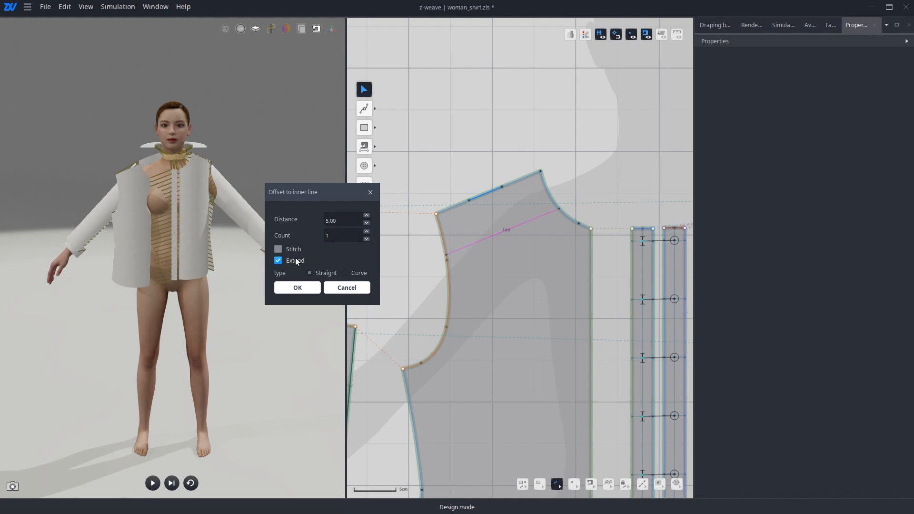
pyautogui.click(297, 290)
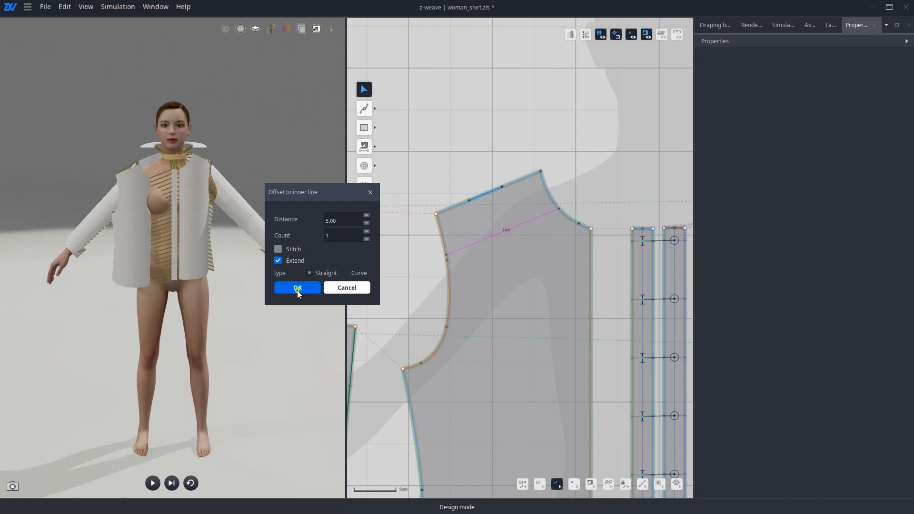
# Offset the new inner line by another 5.00 with a count of 1 and without Extend.
pyautogui.click(518, 226)
pyautogui.rightClick(520, 227)
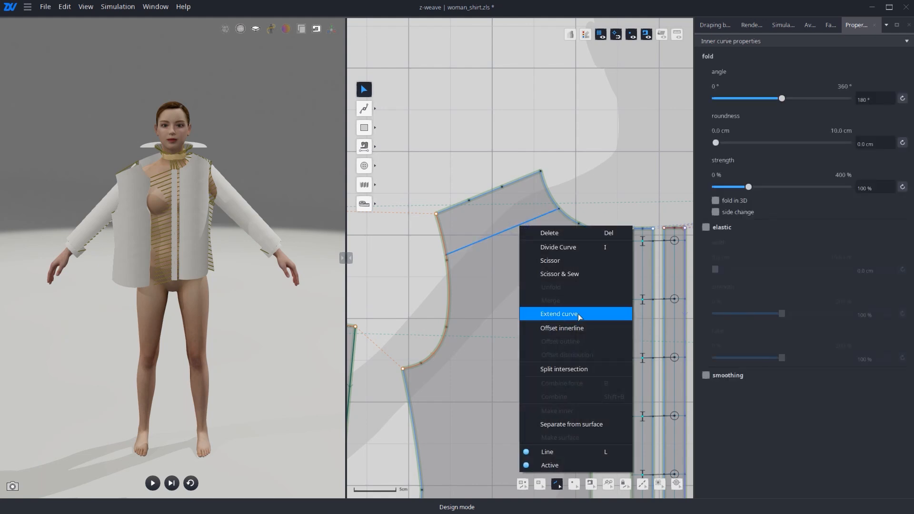
pyautogui.click(577, 328)
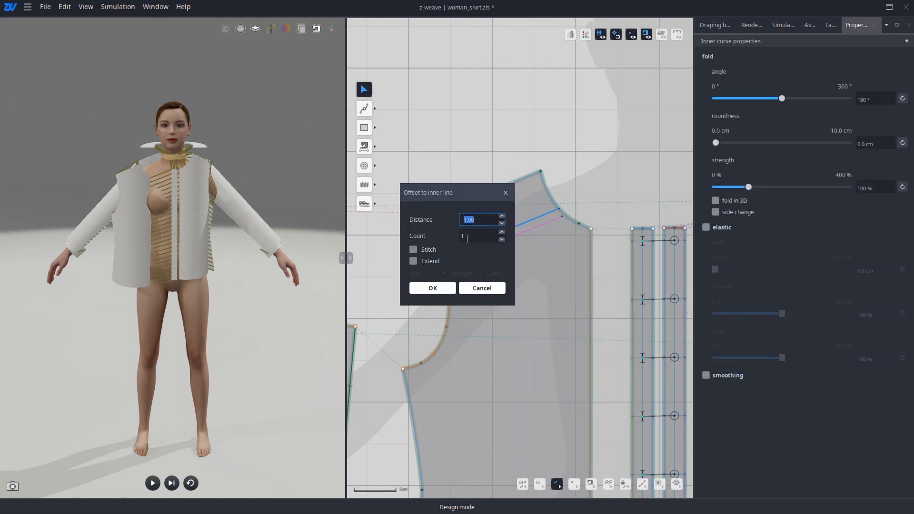
pyautogui.moveTo(432, 192); pyautogui.dragTo(335, 192)
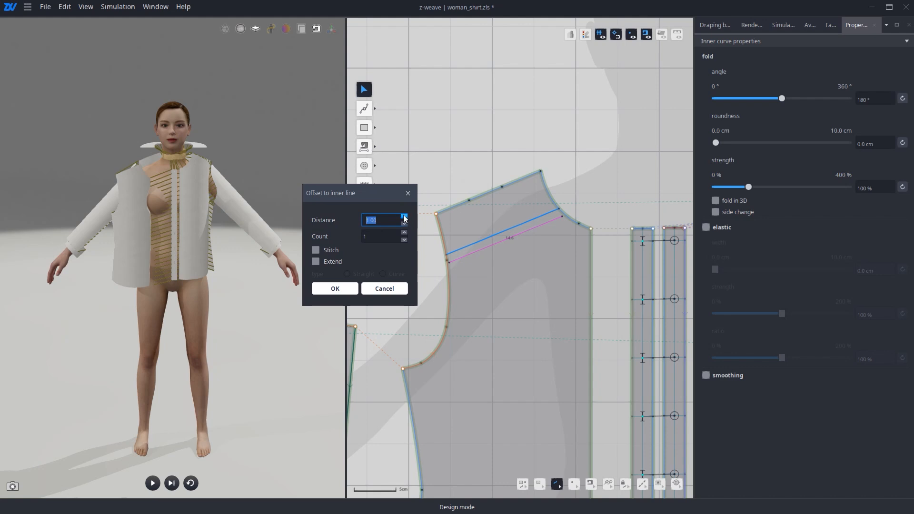
pyautogui.click(404, 217)
pyautogui.click(404, 217)
pyautogui.click(404, 217)
pyautogui.click(404, 217)
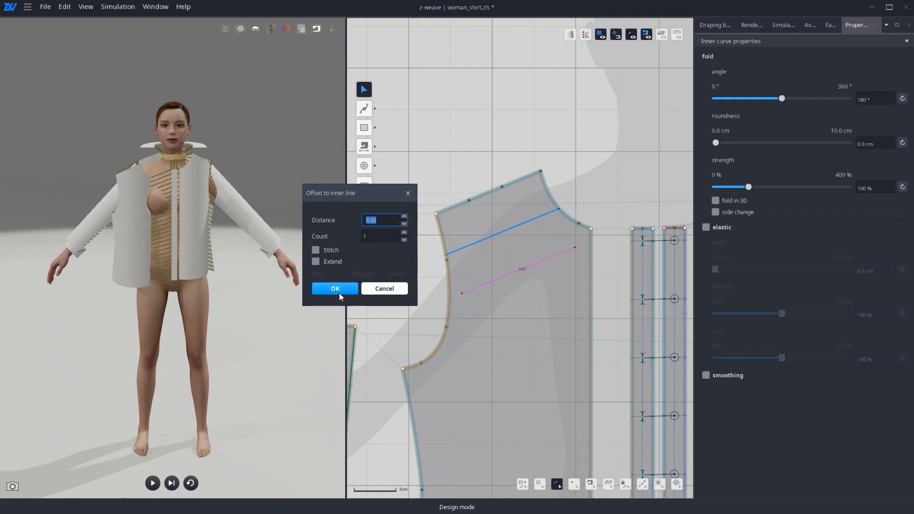
pyautogui.click(340, 295)
# Extend the lower inner line to the panel's outline and reshape both inner lines into curves.
pyautogui.click(549, 270)
pyautogui.click(550, 257)
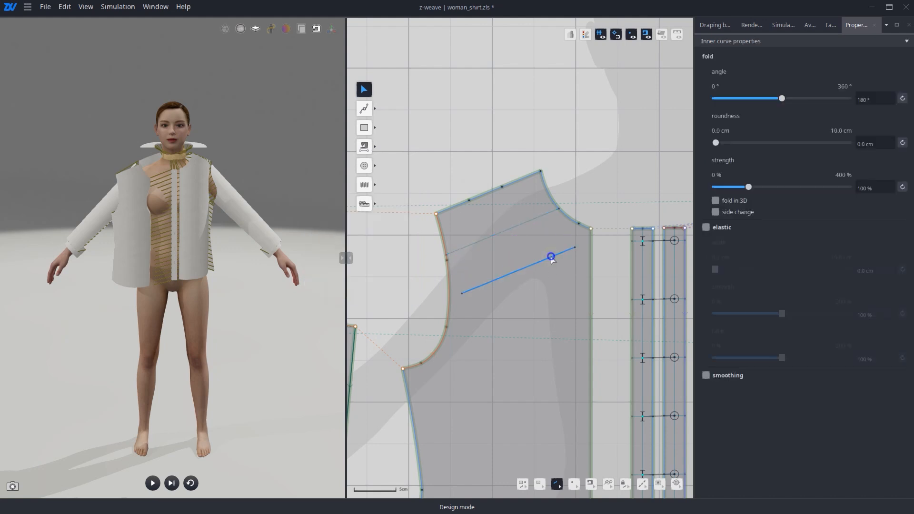
pyautogui.rightClick(551, 257)
pyautogui.click(624, 342)
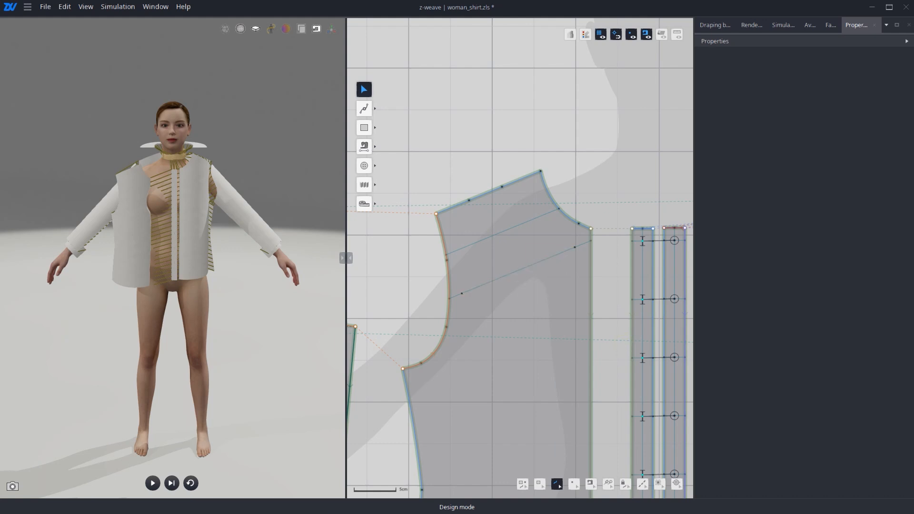
pyautogui.click(513, 245)
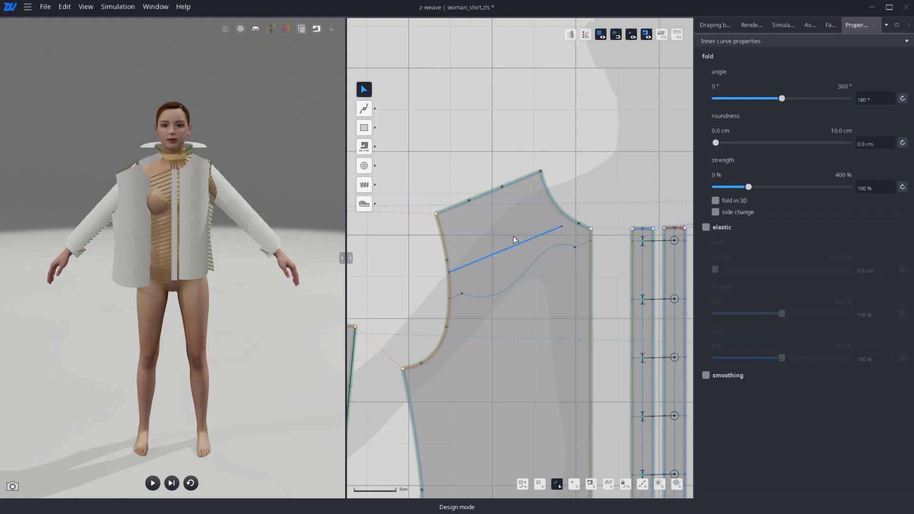
pyautogui.moveTo(518, 248)
pyautogui.mouseDown()
pyautogui.moveTo(513, 233)
pyautogui.moveTo(514, 258)
pyautogui.mouseUp()
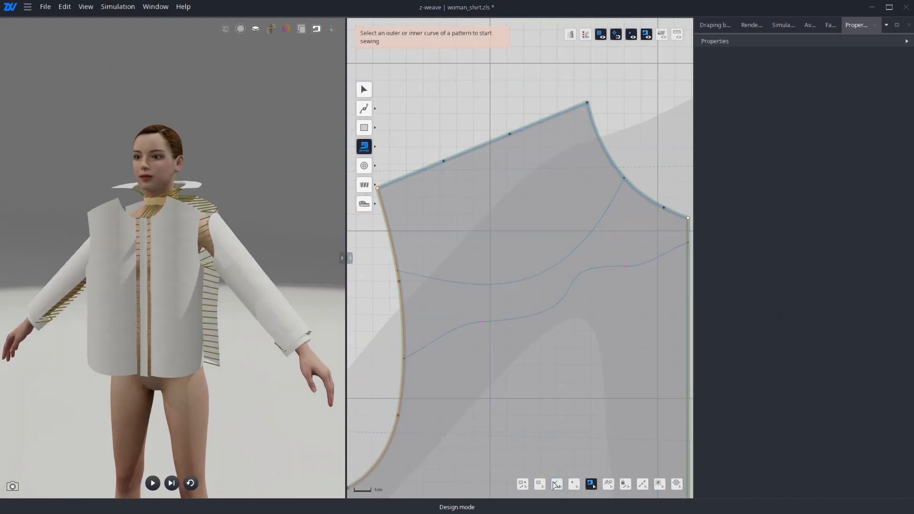
# Convert the upper inner curve to a straight line with the Line option, and switch it back to a curve.
pyautogui.click(362, 87)
pyautogui.click(553, 266)
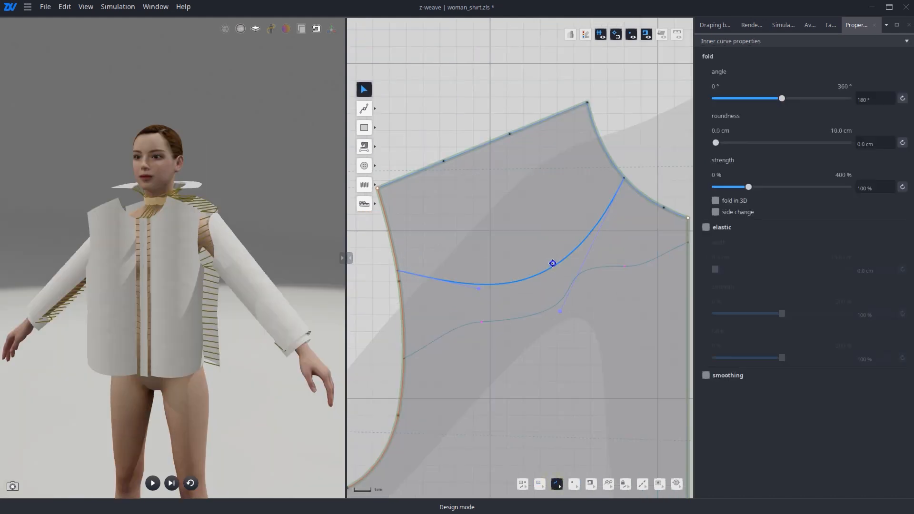
pyautogui.rightClick(553, 265)
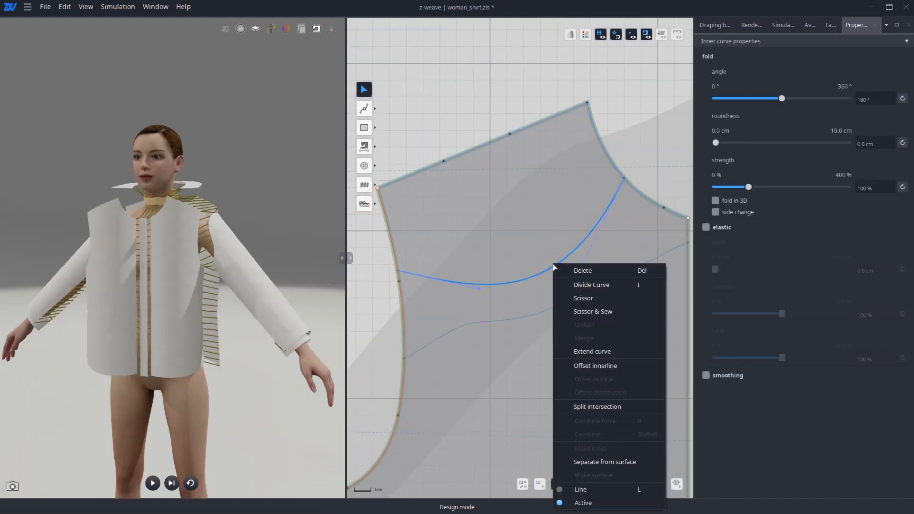
pyautogui.click(612, 489)
pyautogui.click(648, 170)
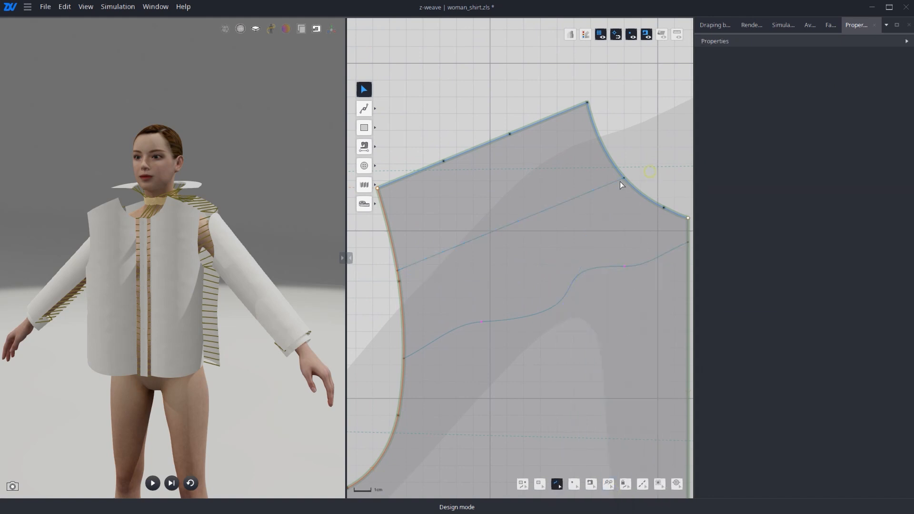
pyautogui.click(611, 184)
pyautogui.rightClick(612, 187)
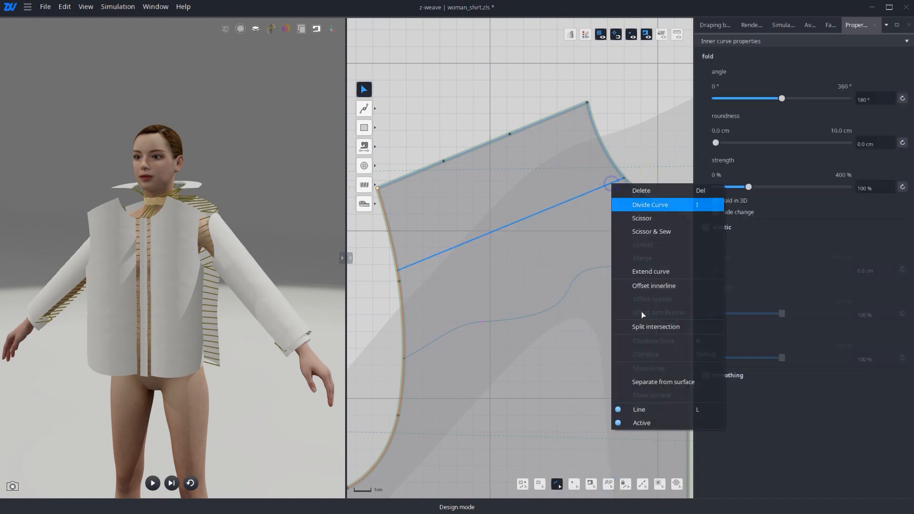
pyautogui.click(633, 408)
pyautogui.click(670, 141)
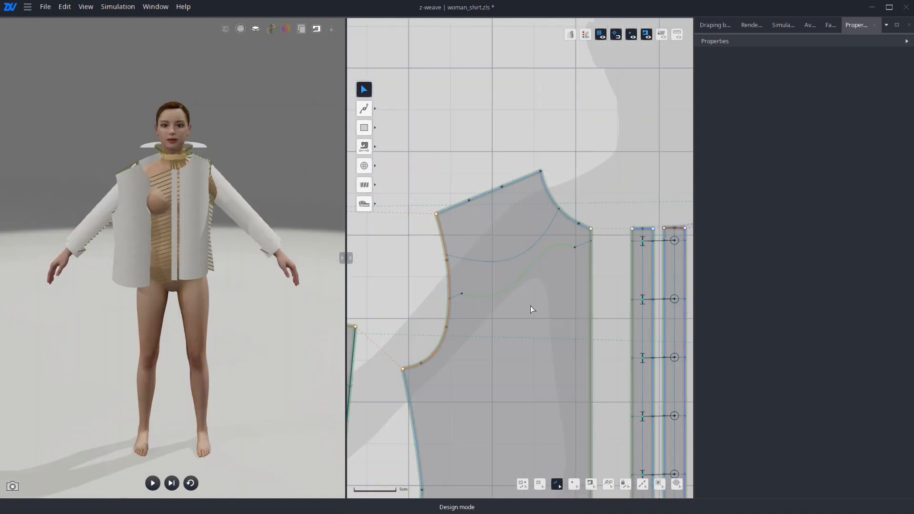
# Restrict selection to inactive elements and reactivate the deactivated lower inner curve.
pyautogui.click(625, 487)
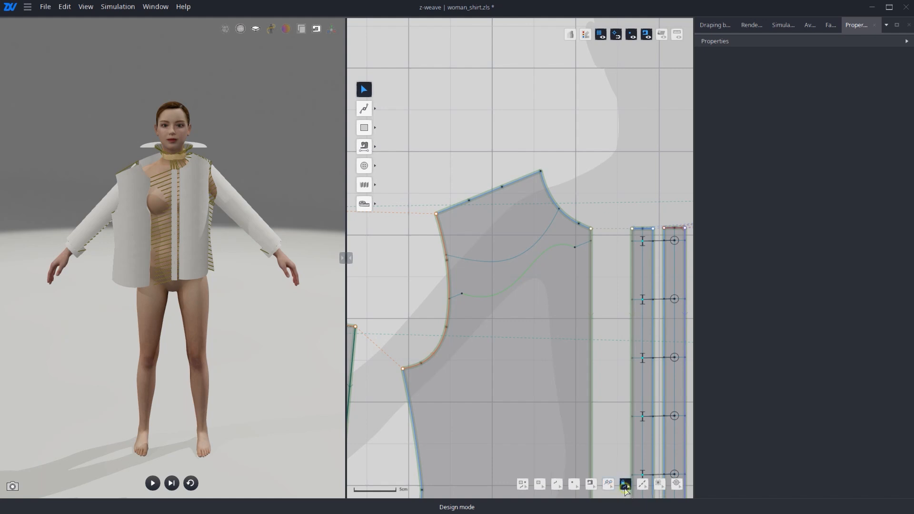
pyautogui.click(534, 262)
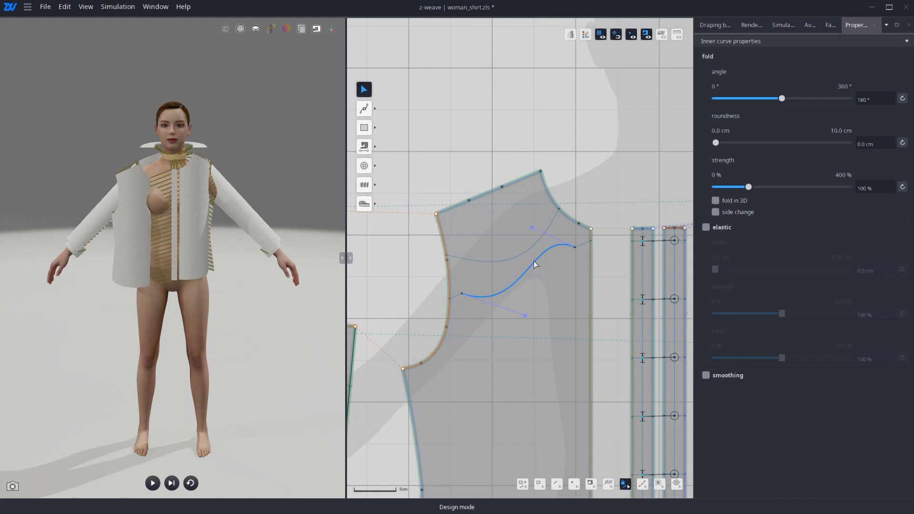
pyautogui.press('Escape')
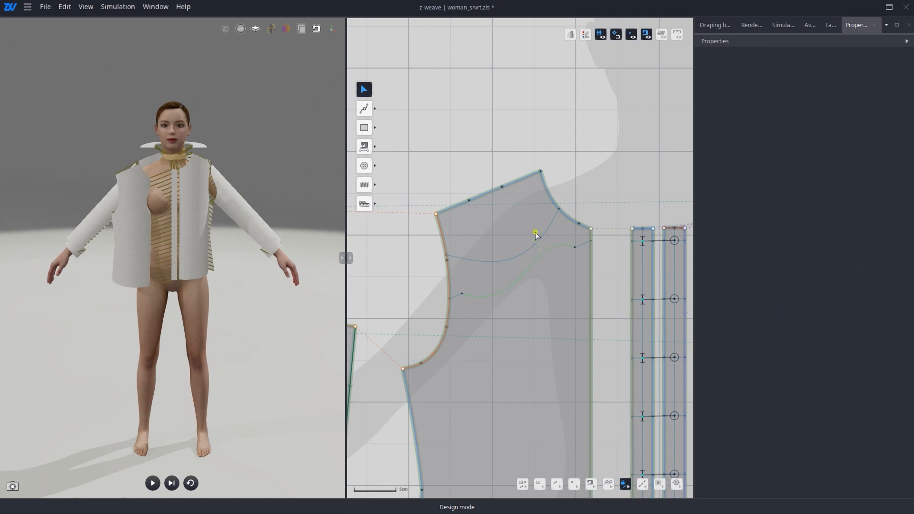
pyautogui.click(532, 263)
pyautogui.rightClick(532, 262)
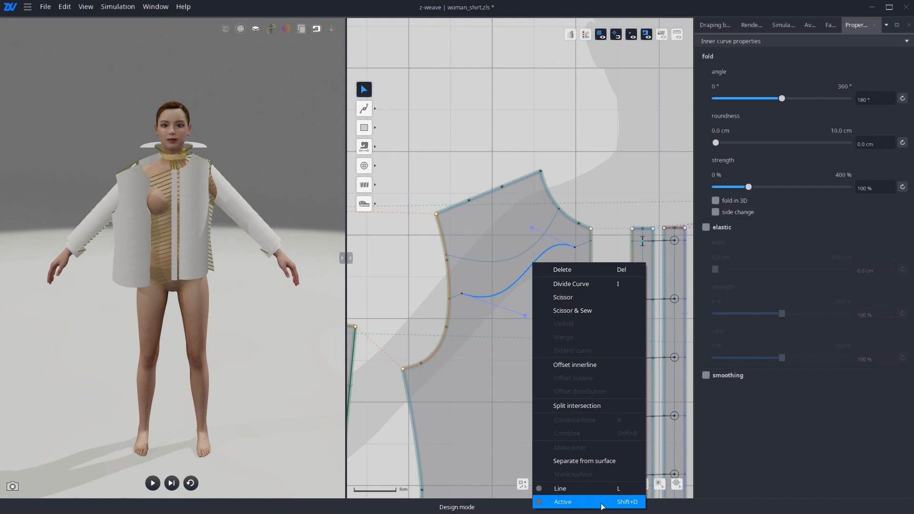
pyautogui.click(602, 502)
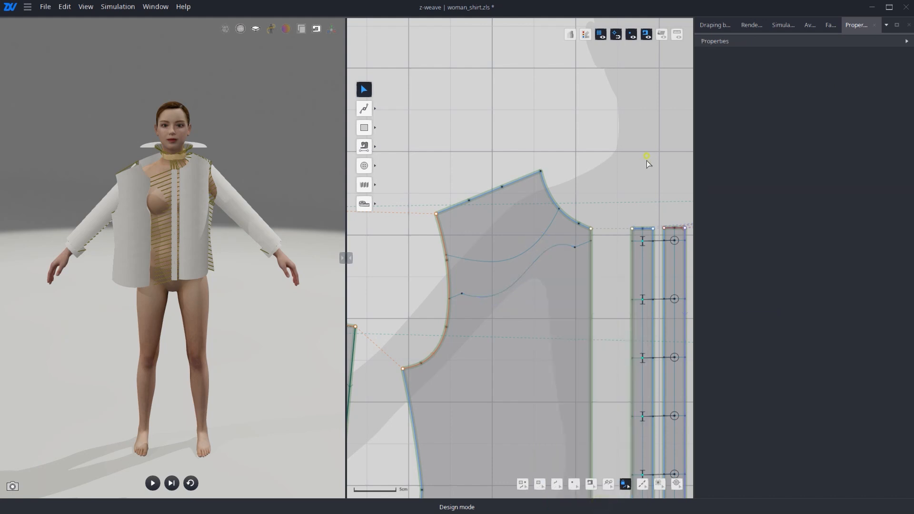
# Restrict selection to surfaces, deactivate the mirrored front panel, and try selecting it against the neighbouring placket strip.
pyautogui.click(543, 485)
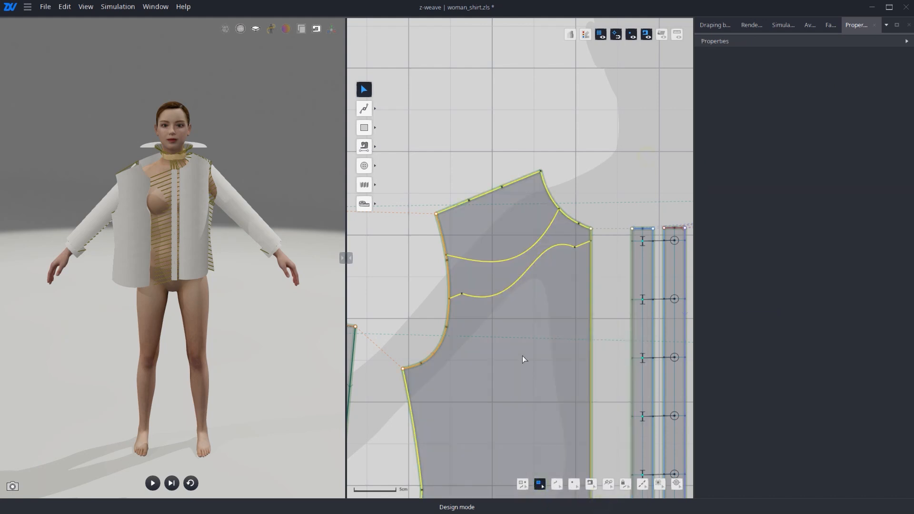
pyautogui.click(522, 356)
pyautogui.rightClick(522, 356)
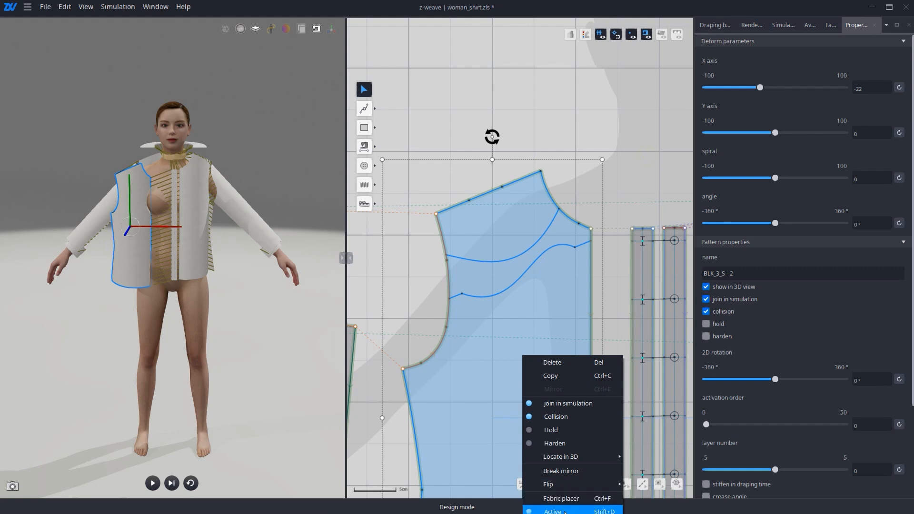
pyautogui.click(566, 506)
pyautogui.click(638, 321)
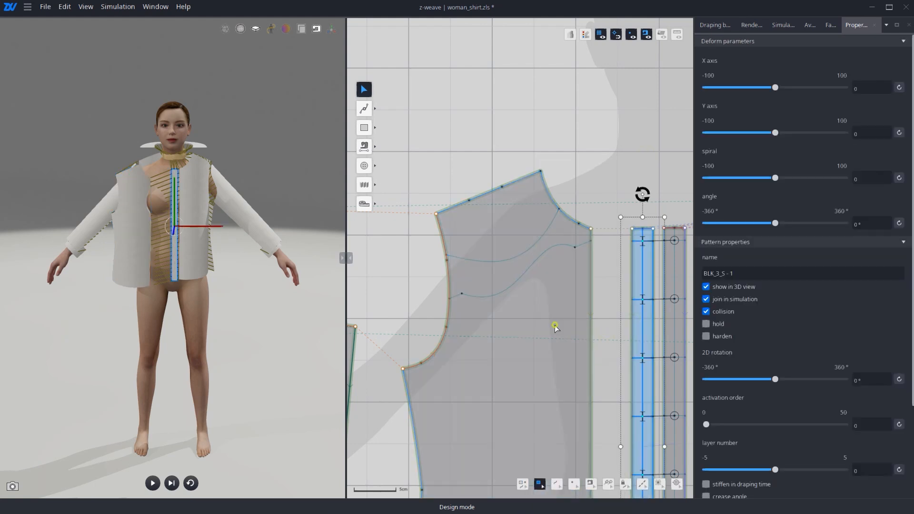
pyautogui.click(556, 328)
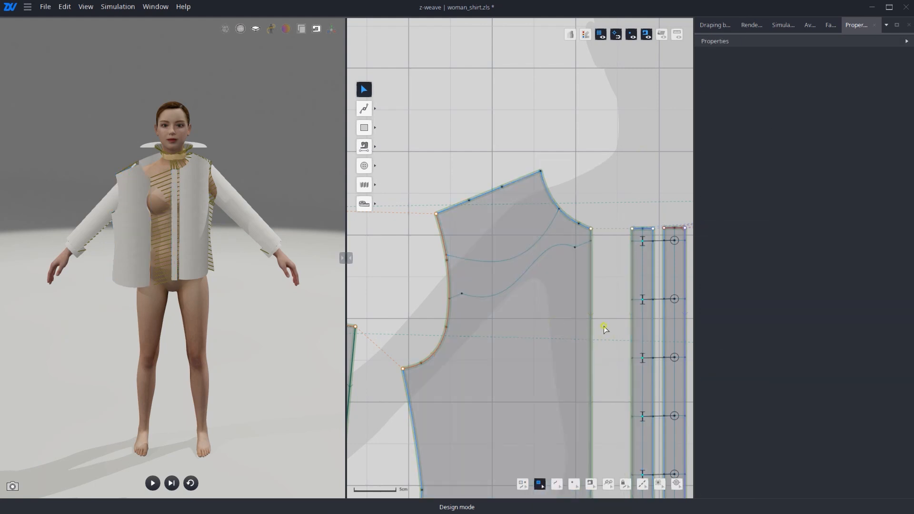
# Restrict selection to inactive elements and reactivate the deactivated front panel beside the placket strips.
pyautogui.click(626, 487)
pyautogui.click(505, 351)
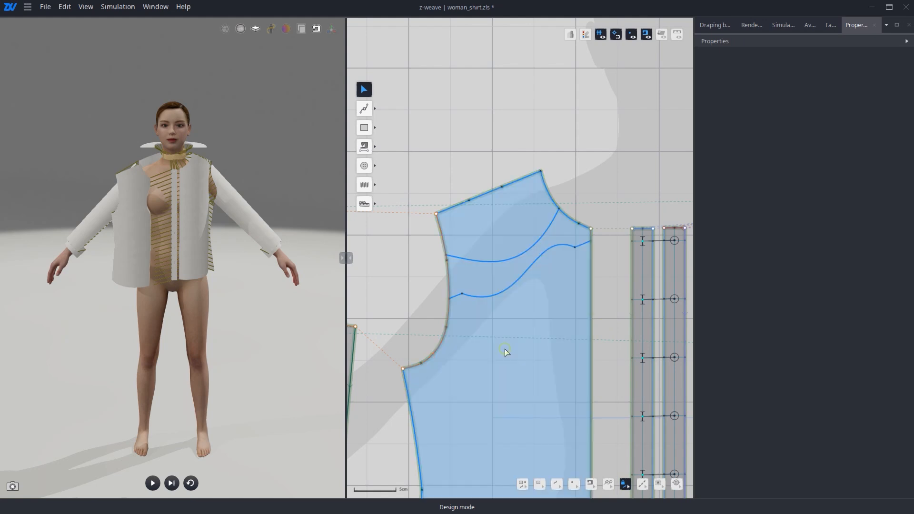
pyautogui.click(638, 327)
pyautogui.click(549, 332)
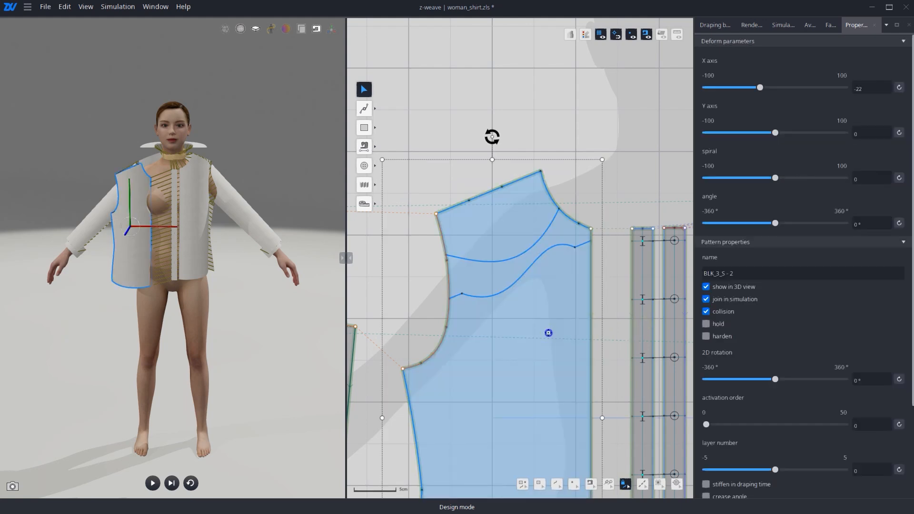
pyautogui.rightClick(548, 333)
pyautogui.click(580, 491)
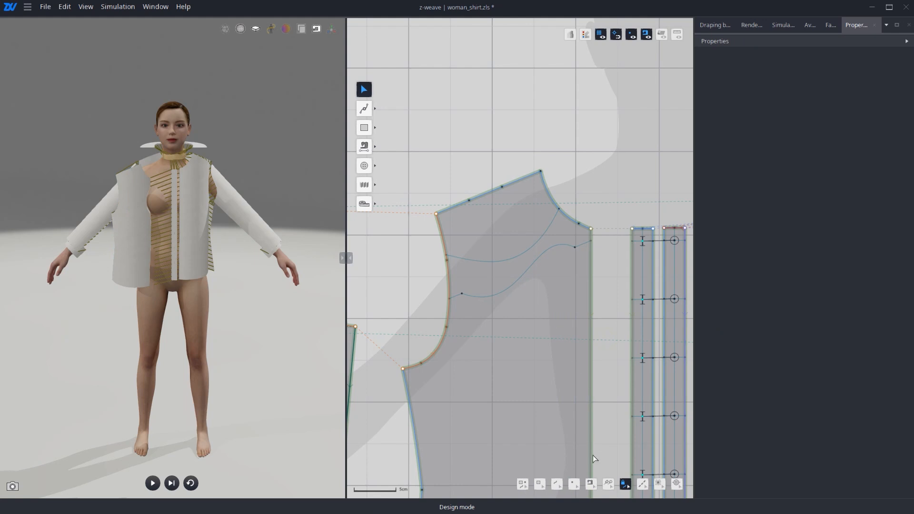
# Restrict selection to points, move the two points of the lower inner curve inward, and convert both to smooth curve points.
pyautogui.click(575, 484)
pyautogui.moveTo(461, 294); pyautogui.dragTo(488, 281)
pyautogui.moveTo(574, 249)
pyautogui.mouseDown()
pyautogui.moveTo(554, 289)
pyautogui.moveTo(559, 252)
pyautogui.mouseUp()
pyautogui.rightClick(560, 252)
pyautogui.click(587, 273)
pyautogui.click(574, 277)
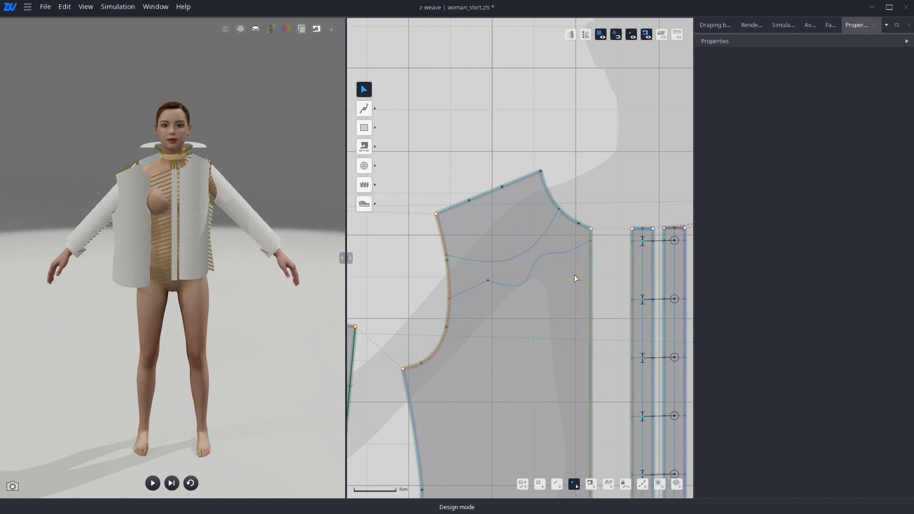
pyautogui.rightClick(488, 281)
pyautogui.click(535, 306)
pyautogui.click(535, 313)
# Restrict selection to sewings and select the armhole, shoulder and side seams in turn on the 3D garment.
pyautogui.scroll(5, 355, 293)
pyautogui.scroll(5, 313, 189)
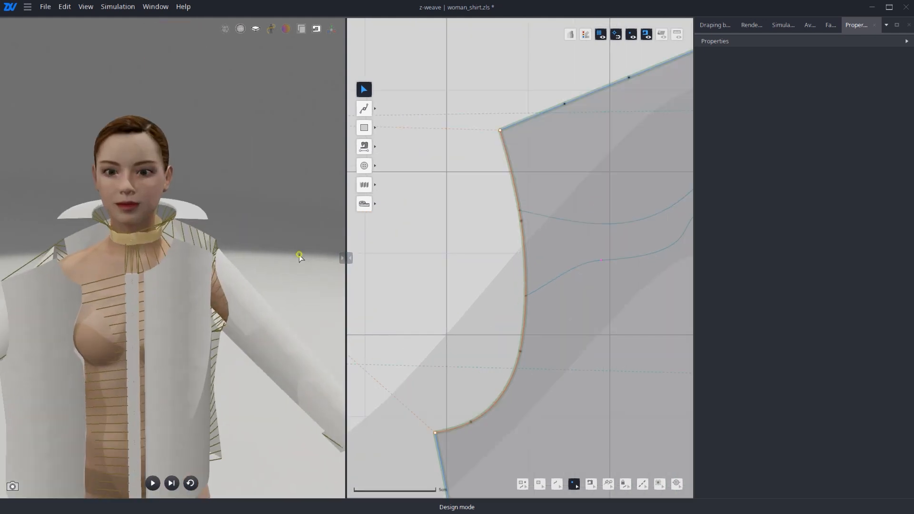
pyautogui.moveTo(299, 255); pyautogui.dragTo(276, 221, button='right')
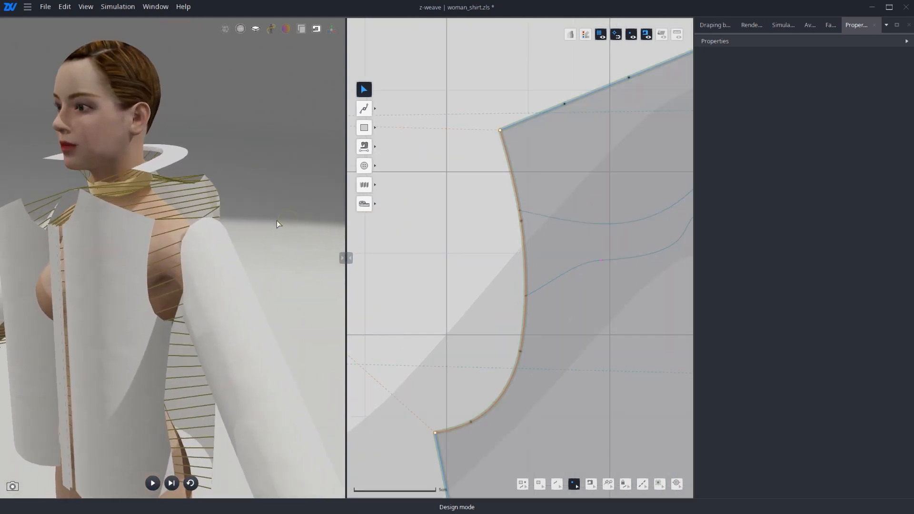
pyautogui.moveTo(281, 202); pyautogui.dragTo(293, 173, button='middle')
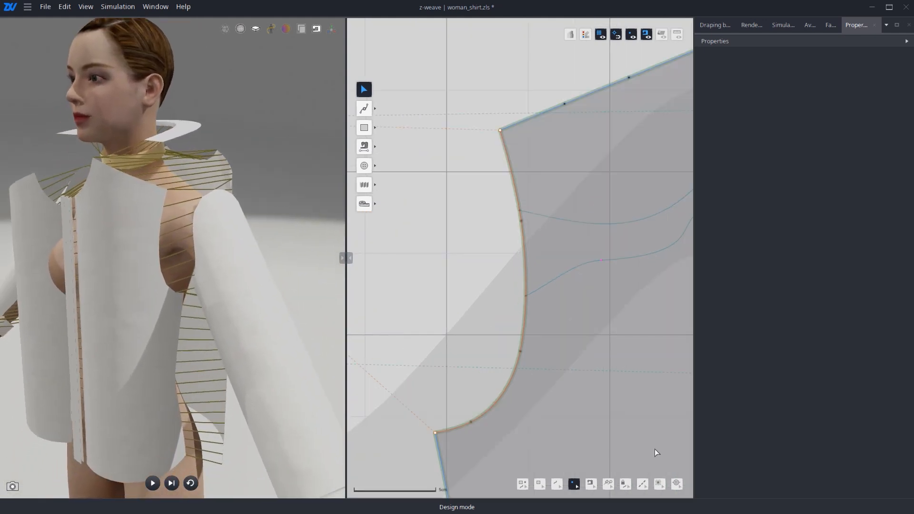
pyautogui.click(591, 483)
pyautogui.click(186, 226)
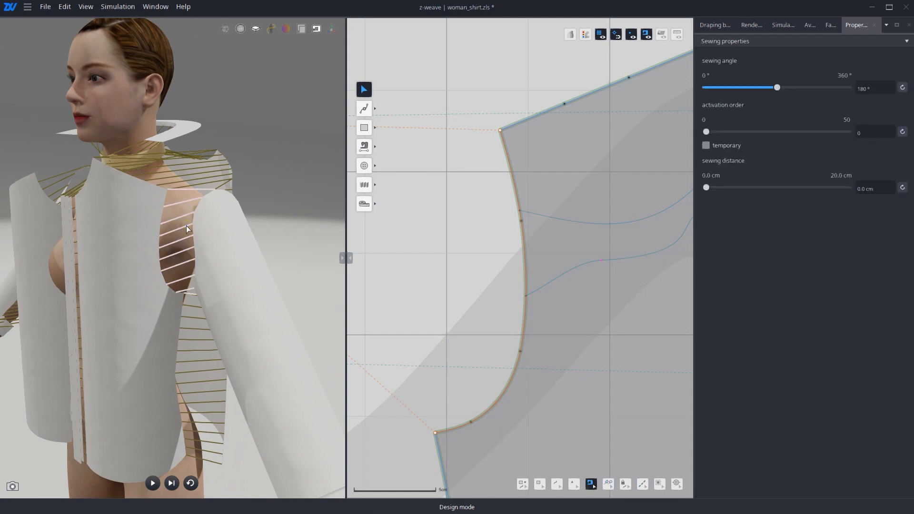
pyautogui.moveTo(255, 204); pyautogui.dragTo(170, 196, button='right')
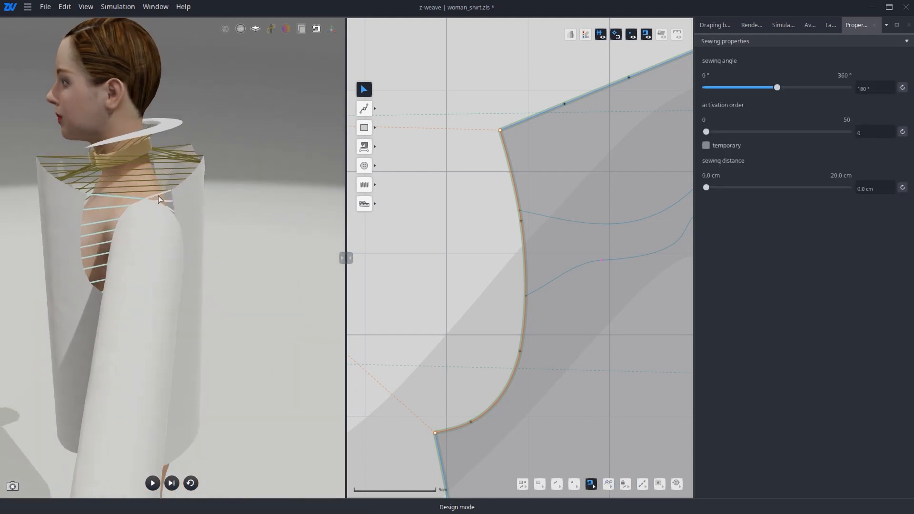
pyautogui.click(158, 195)
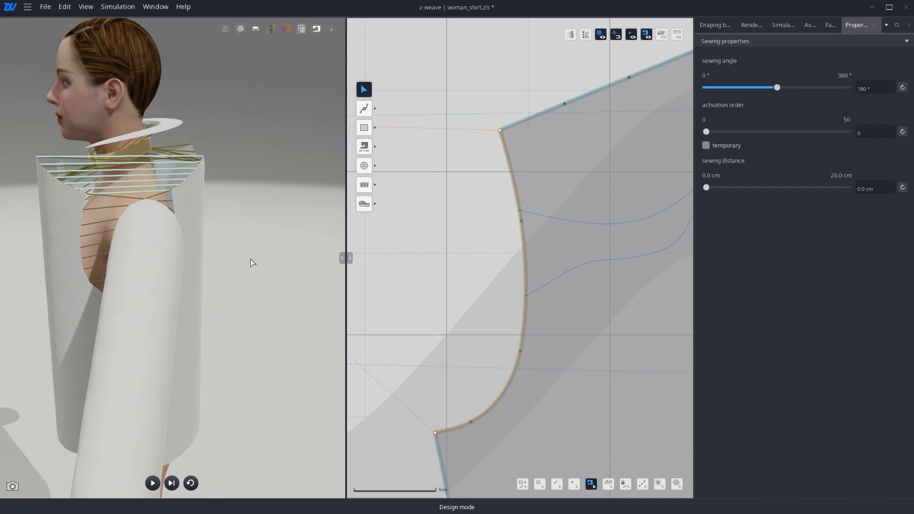
pyautogui.moveTo(251, 259); pyautogui.dragTo(309, 249, button='right')
pyautogui.click(214, 332)
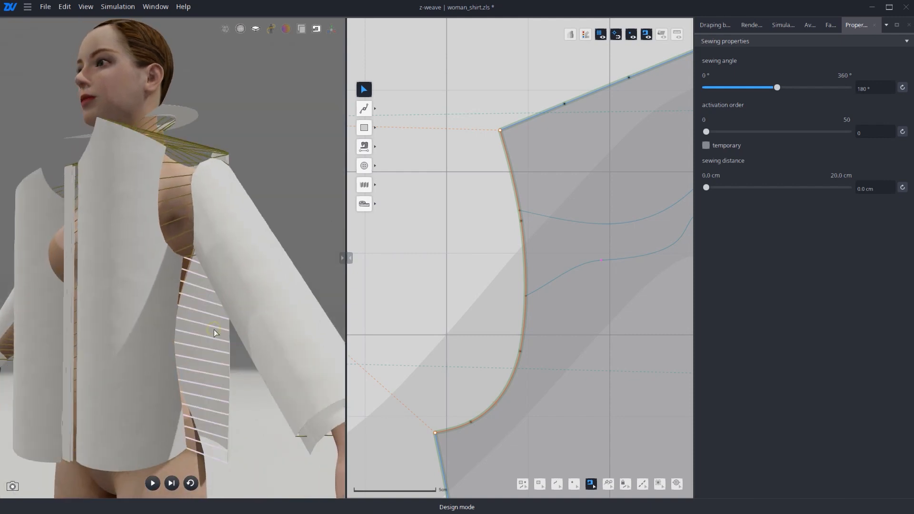
pyautogui.moveTo(243, 235); pyautogui.dragTo(245, 262, button='right')
# Adjust the hem-side end points of the seam joining the placket strip to the adjacent front panel.
pyautogui.scroll(-6, 510, 357)
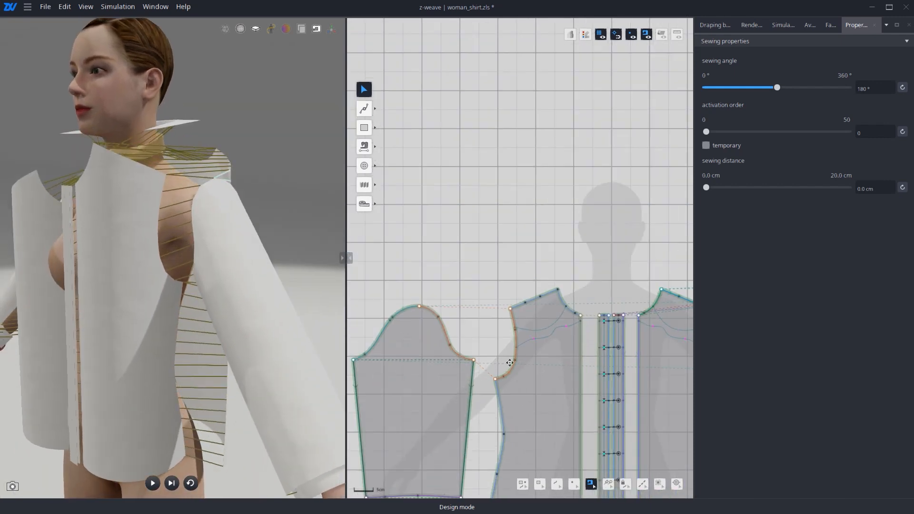
pyautogui.scroll(8, 519, 381)
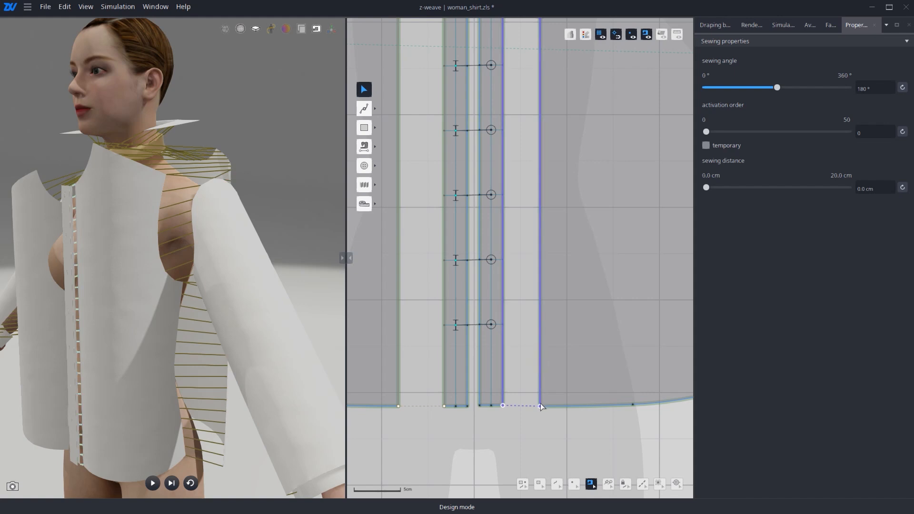
pyautogui.moveTo(540, 405); pyautogui.dragTo(540, 350)
pyautogui.moveTo(503, 405)
pyautogui.mouseDown()
pyautogui.moveTo(503, 349)
pyautogui.moveTo(504, 405)
pyautogui.mouseUp()
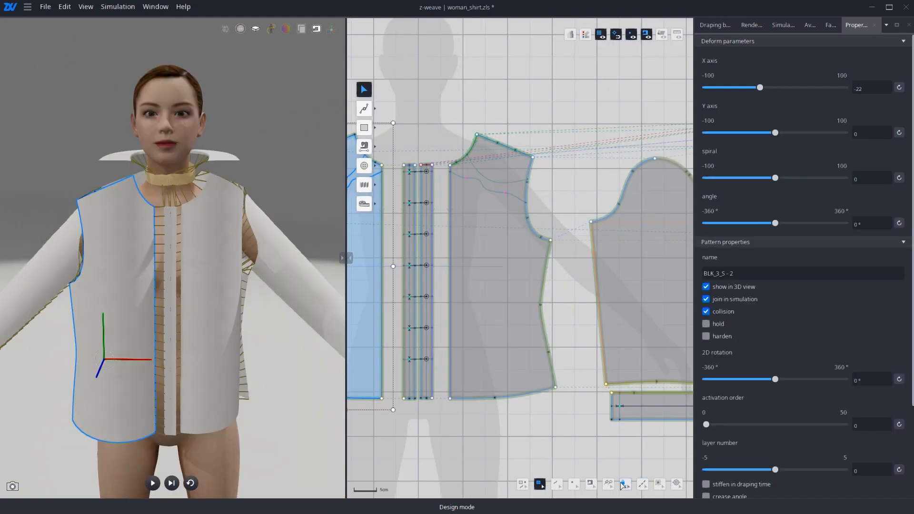
# Select the front panel's side seam in the 2D pattern, reverse its sewing direction, and view it in 3D.
pyautogui.press('Escape')
pyautogui.click(542, 307)
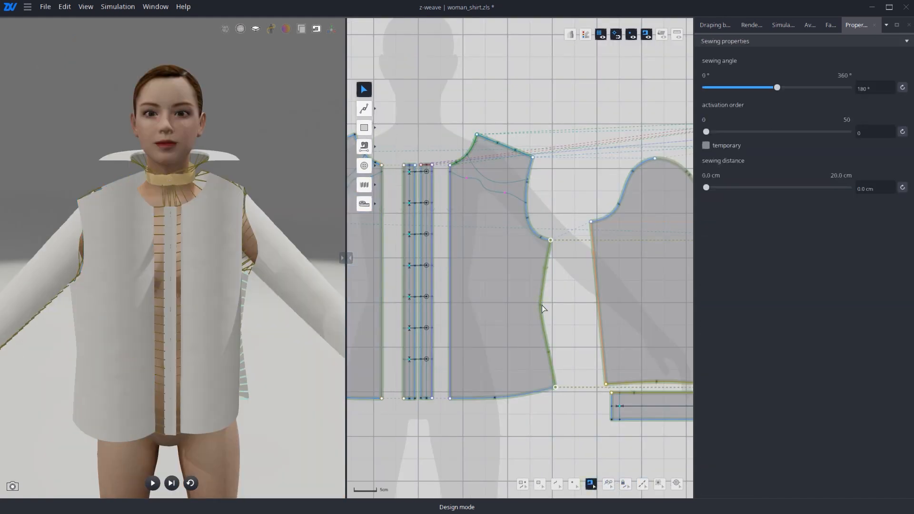
pyautogui.rightClick(542, 284)
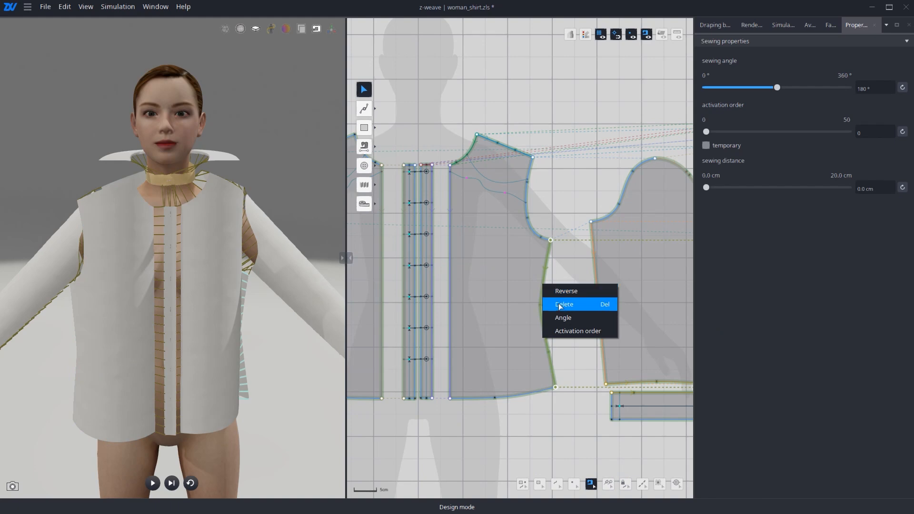
pyautogui.click(581, 297)
pyautogui.moveTo(301, 363); pyautogui.dragTo(41, 362, button='right')
pyautogui.scroll(3, 197, 413)
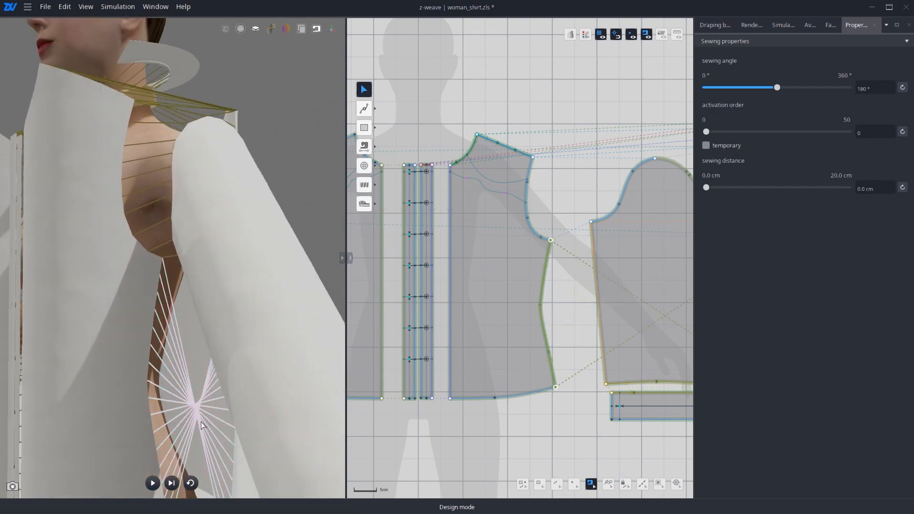
# Reverse the side seam's sewing direction again to restore its original alignment.
pyautogui.rightClick(543, 314)
pyautogui.click(578, 320)
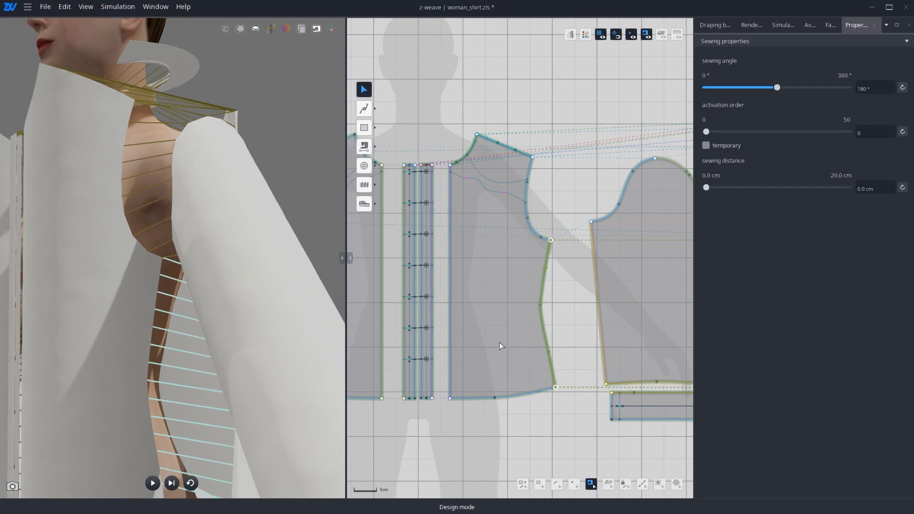
pyautogui.scroll(-5, 139, 441)
pyautogui.moveTo(156, 435); pyautogui.dragTo(172, 435, button='right')
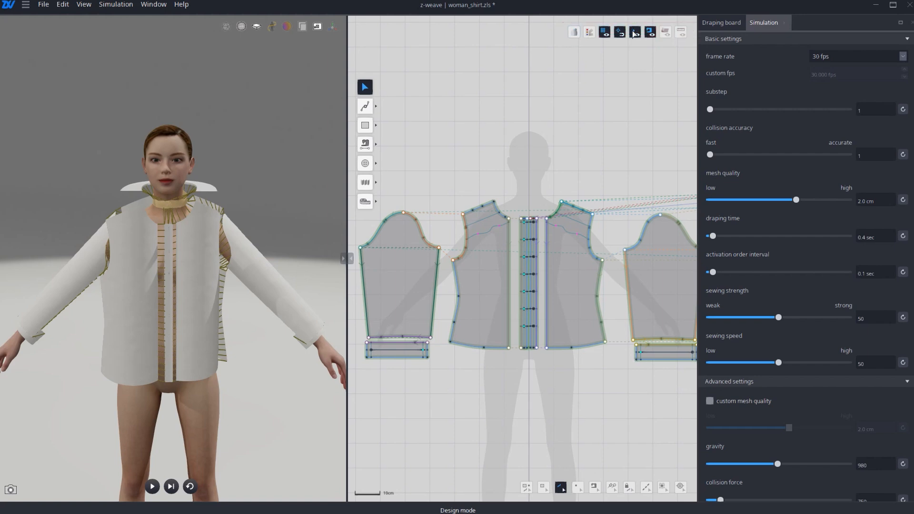
# Switch several 2D view display options, including sewing lines and the fabric fill, to compare the pattern's appearance, restoring each one.
pyautogui.click(589, 34)
pyautogui.click(588, 34)
pyautogui.click(604, 35)
pyautogui.click(604, 35)
pyautogui.click(650, 33)
pyautogui.click(649, 33)
pyautogui.click(665, 32)
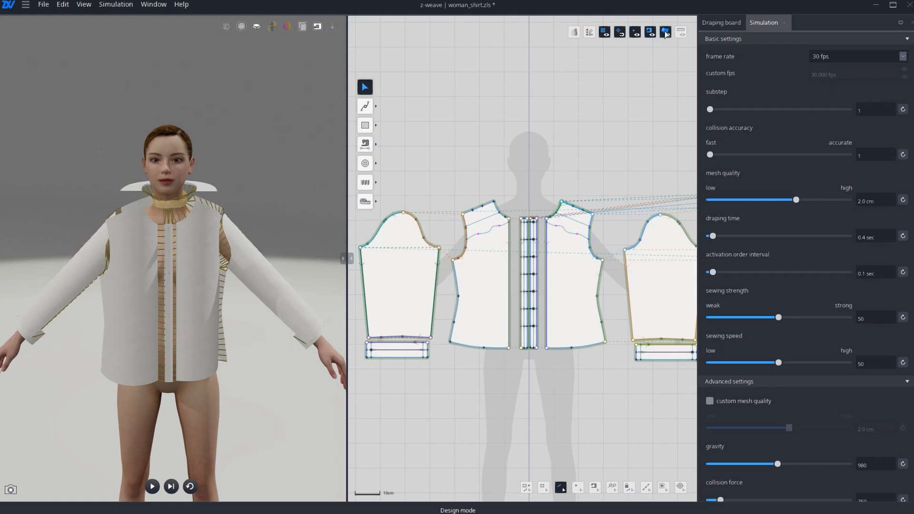
pyautogui.click(665, 33)
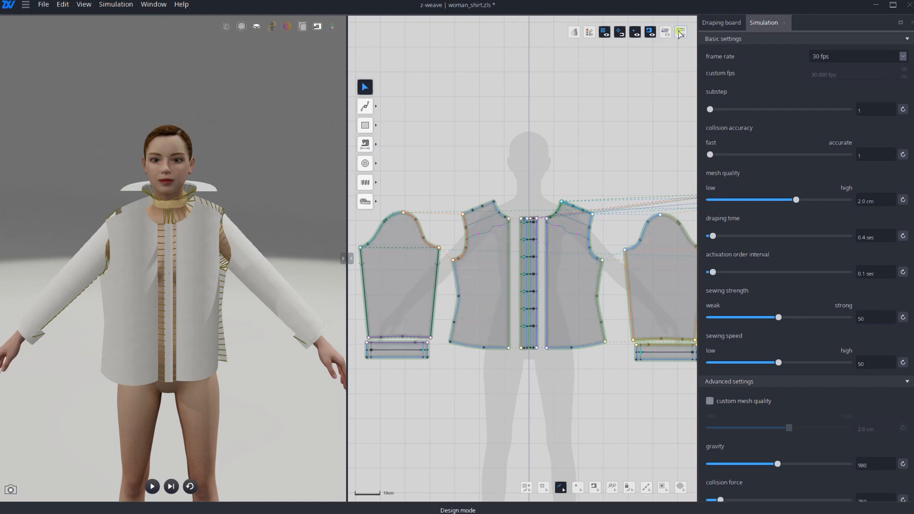
pyautogui.click(680, 32)
pyautogui.click(680, 32)
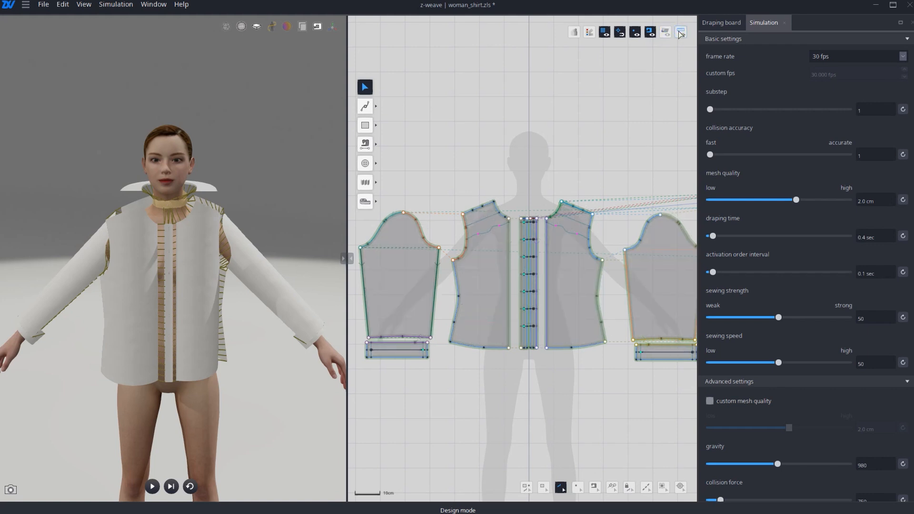